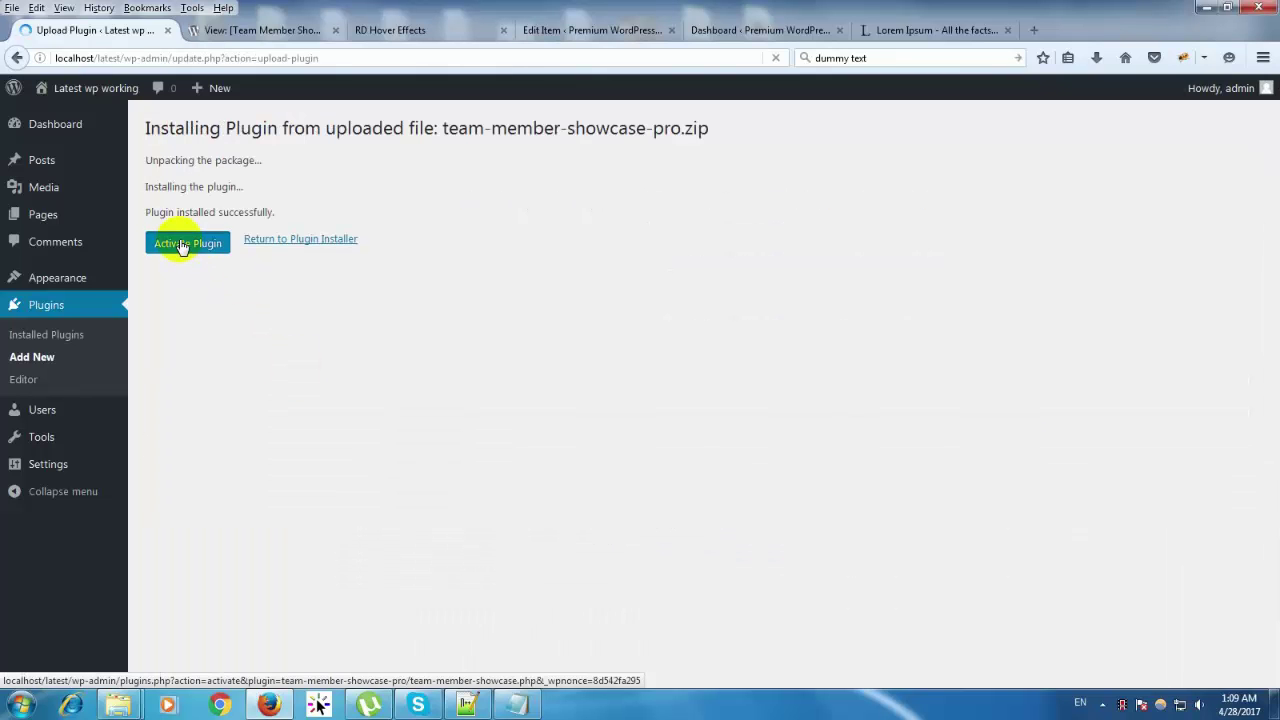
Step: Activate the Team Member Showcase Pro plugin and start a new team member item
left_click(184, 246)
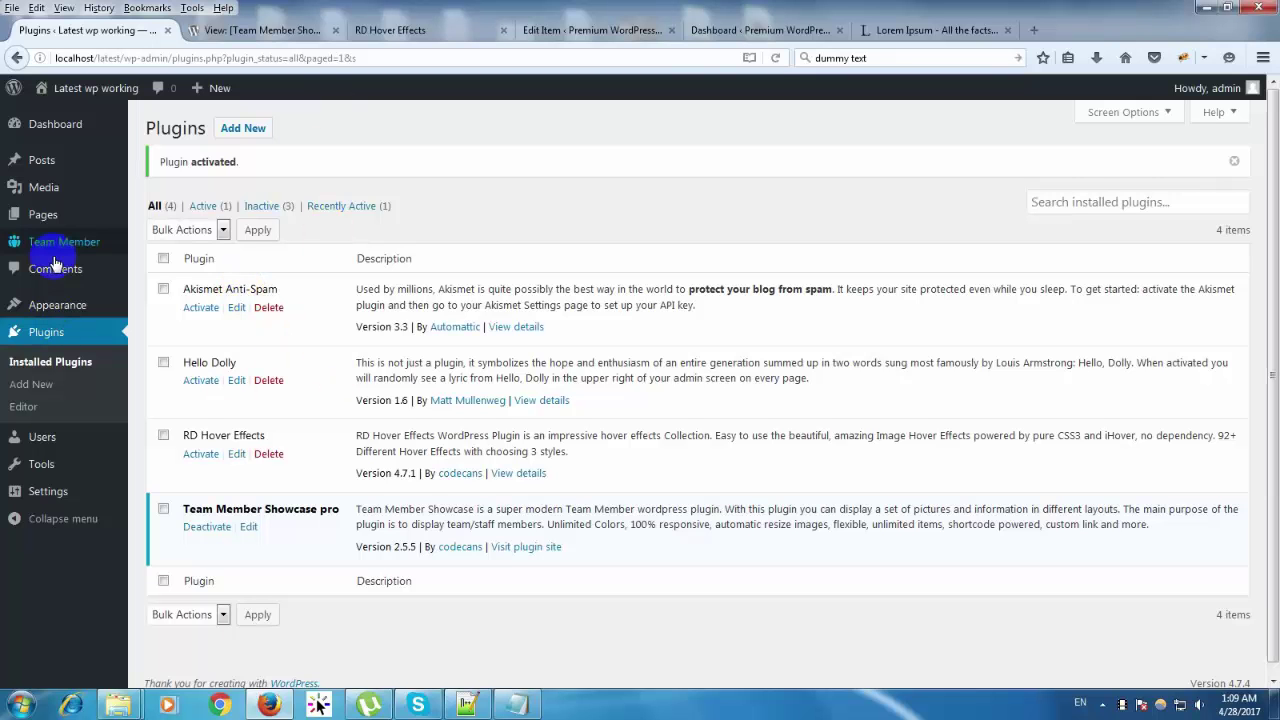
mouse_move(100, 242)
left_click(164, 268)
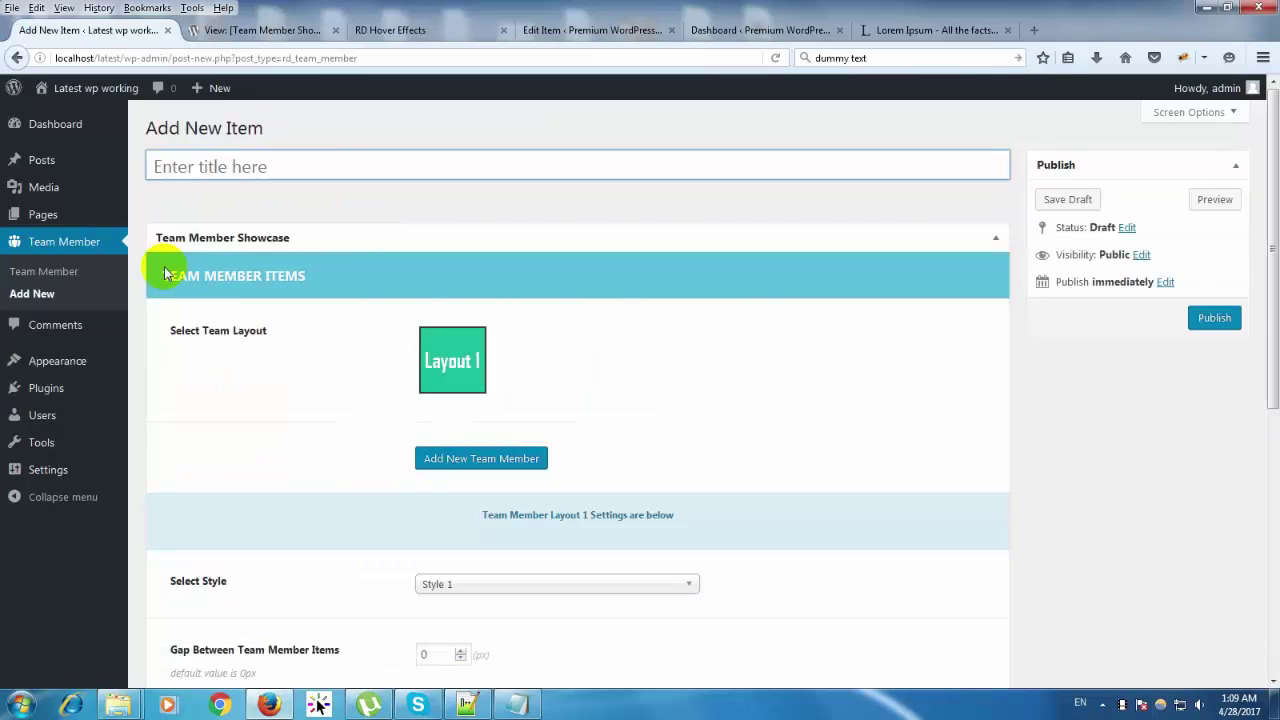
Step: Title the new item "Team Member Items"
type("T")
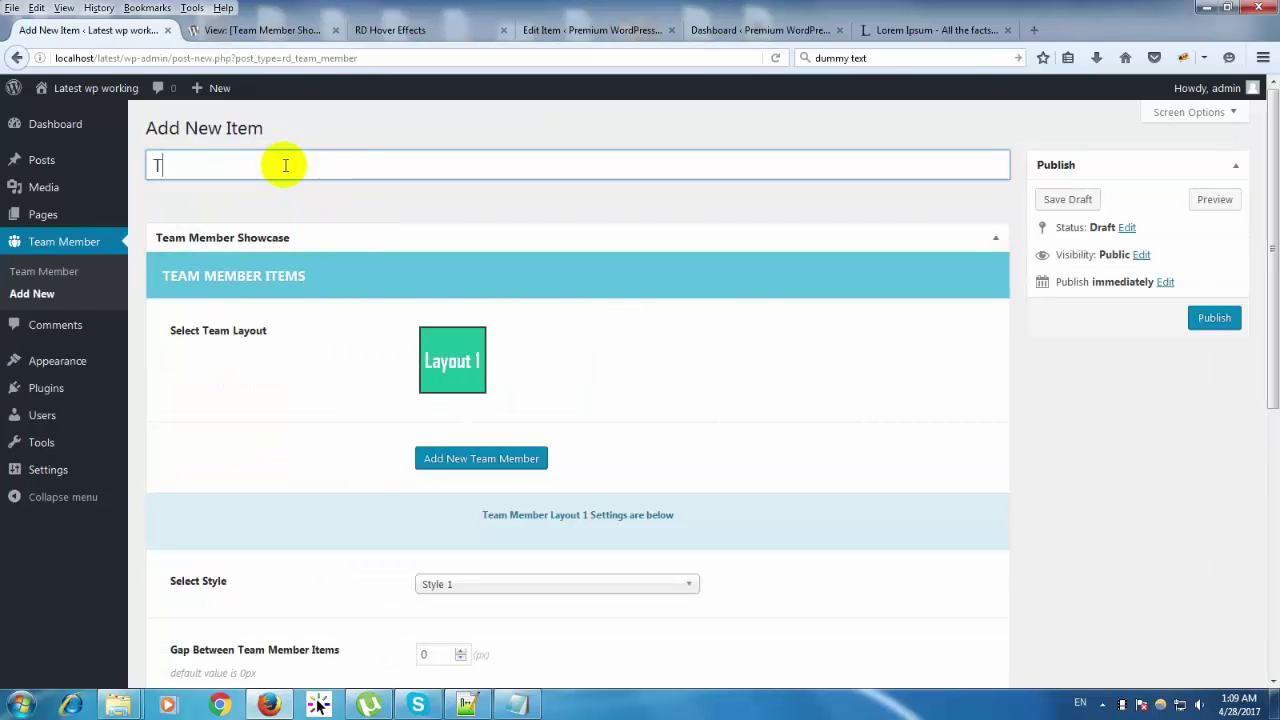
type("eam Member ")
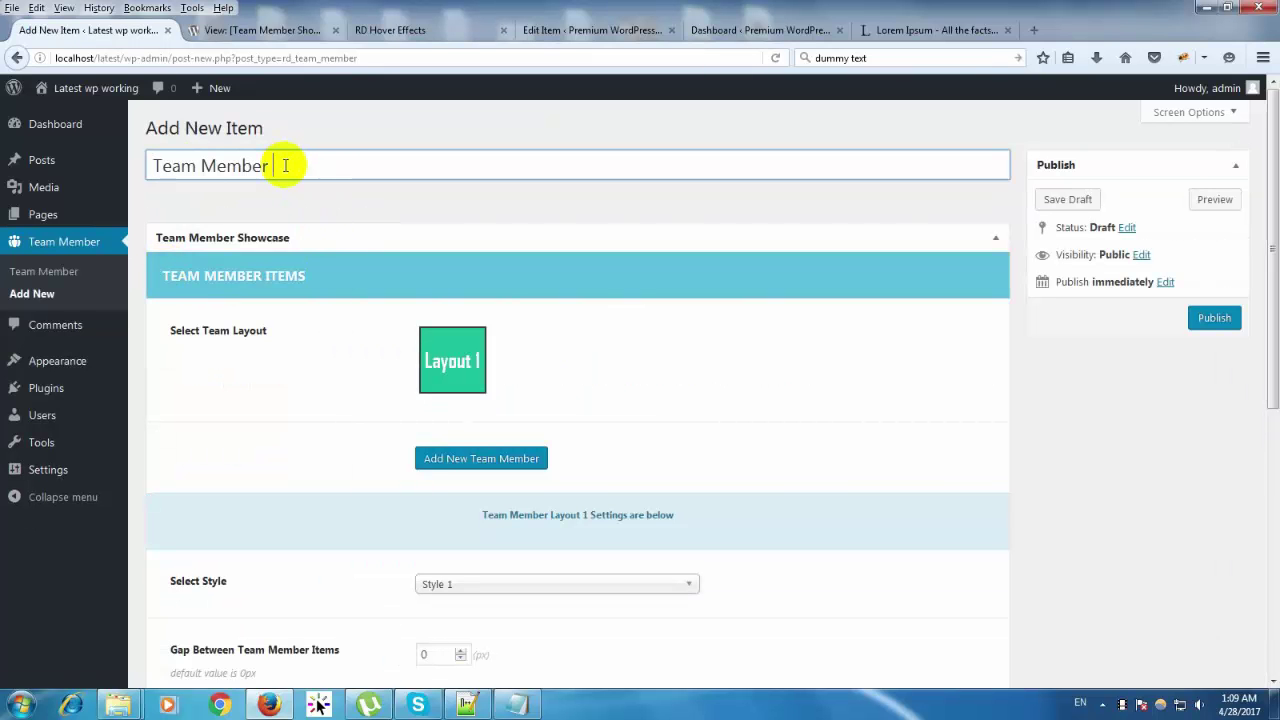
type("Items")
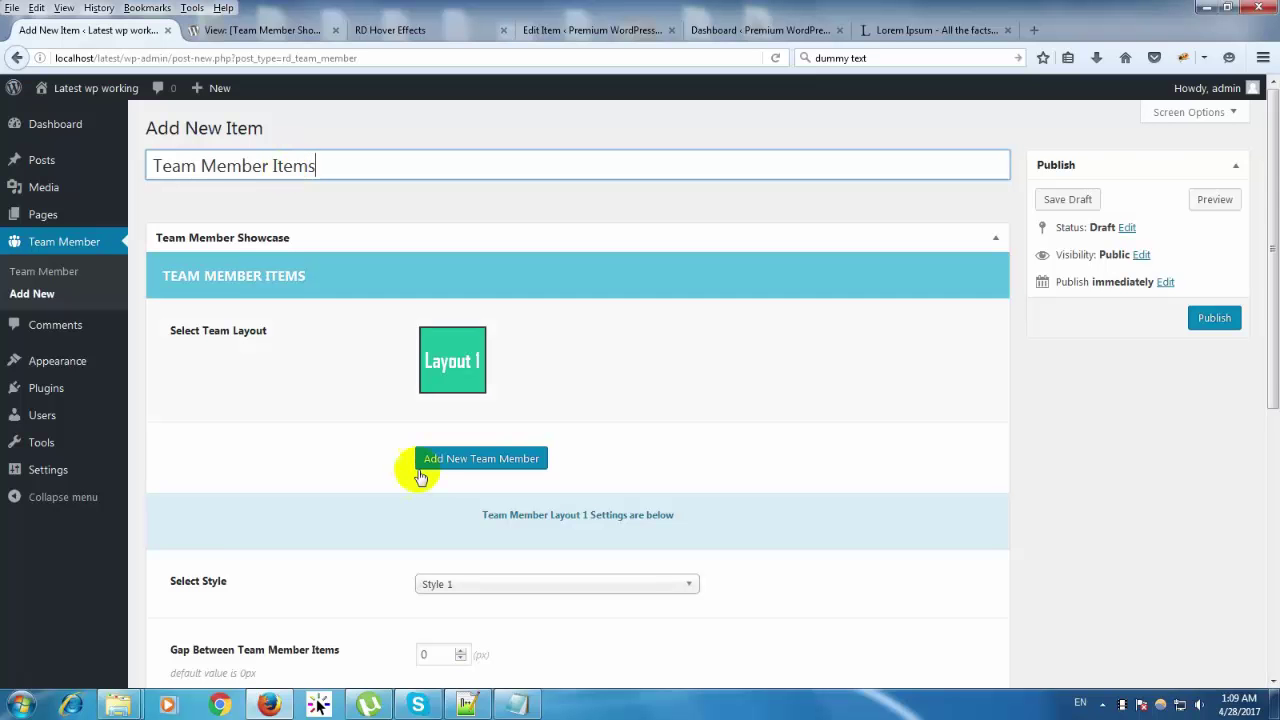
Step: Add a first team member entry and give it the image teamhh2.jpg from the media library
scroll(472, 380, "down", 1)
scroll(451, 394, "down", 2)
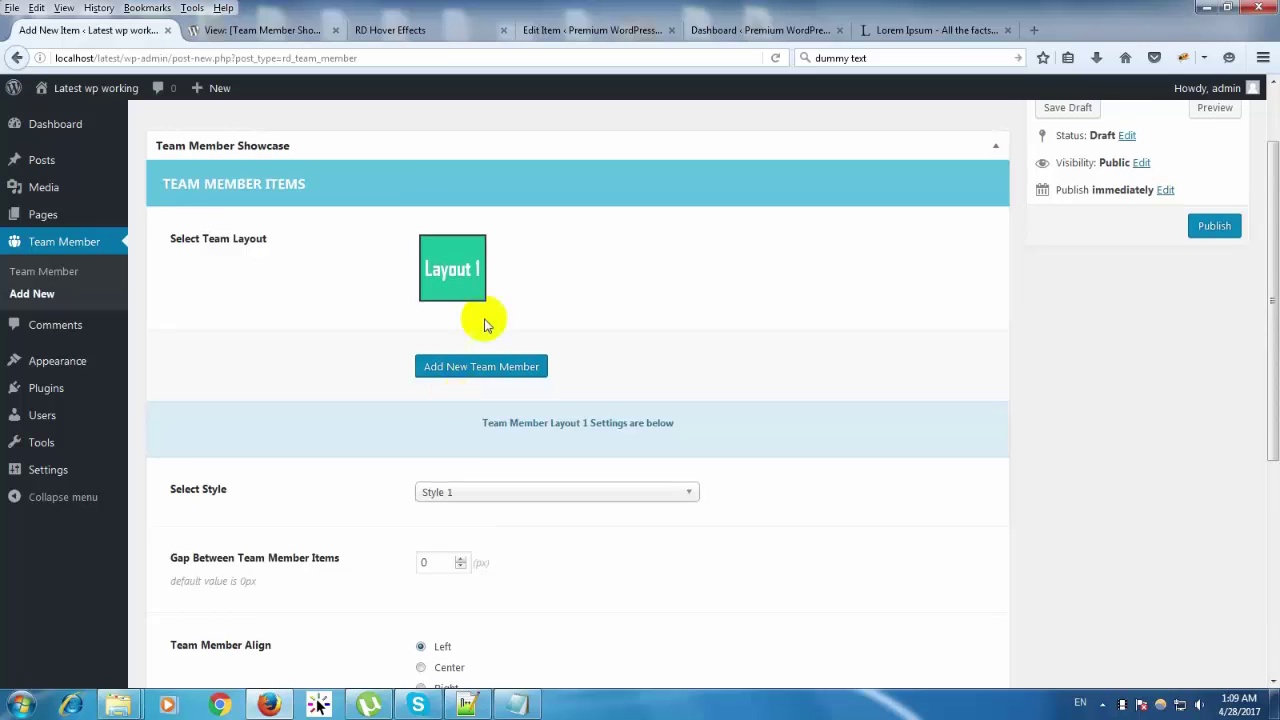
scroll(483, 312, "down", 2)
left_click(435, 280)
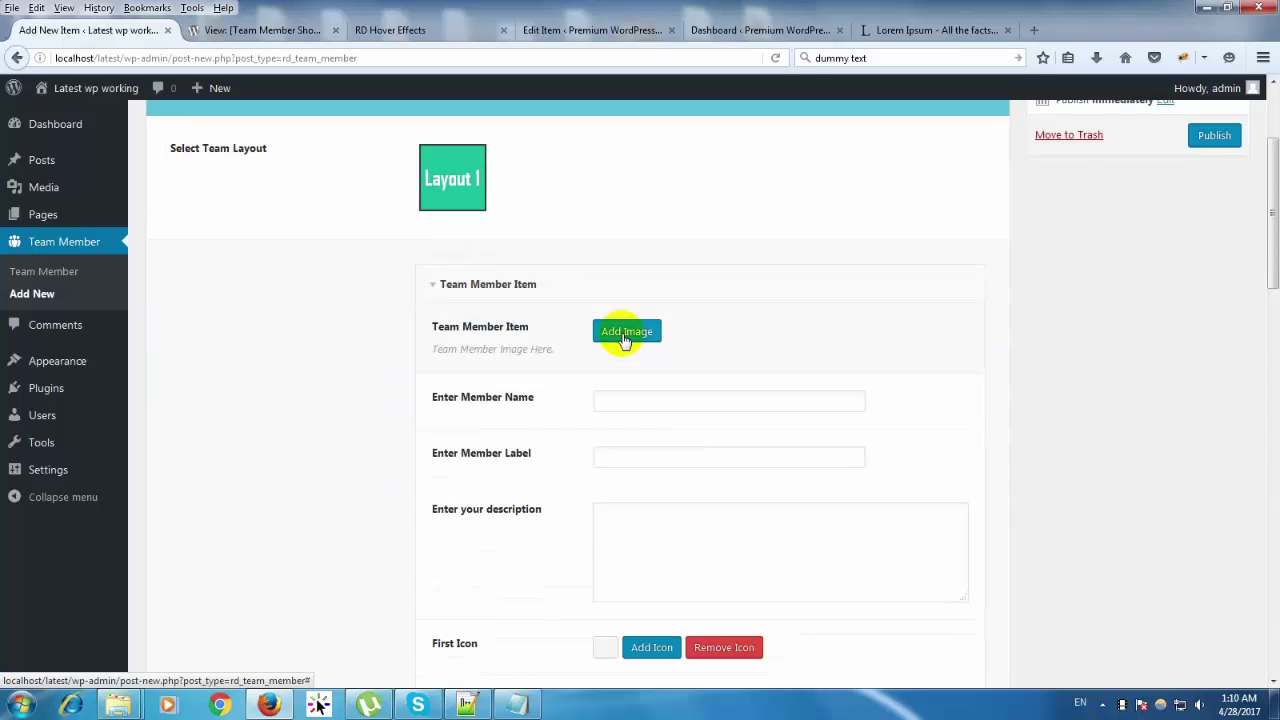
left_click(622, 334)
left_click(100, 278)
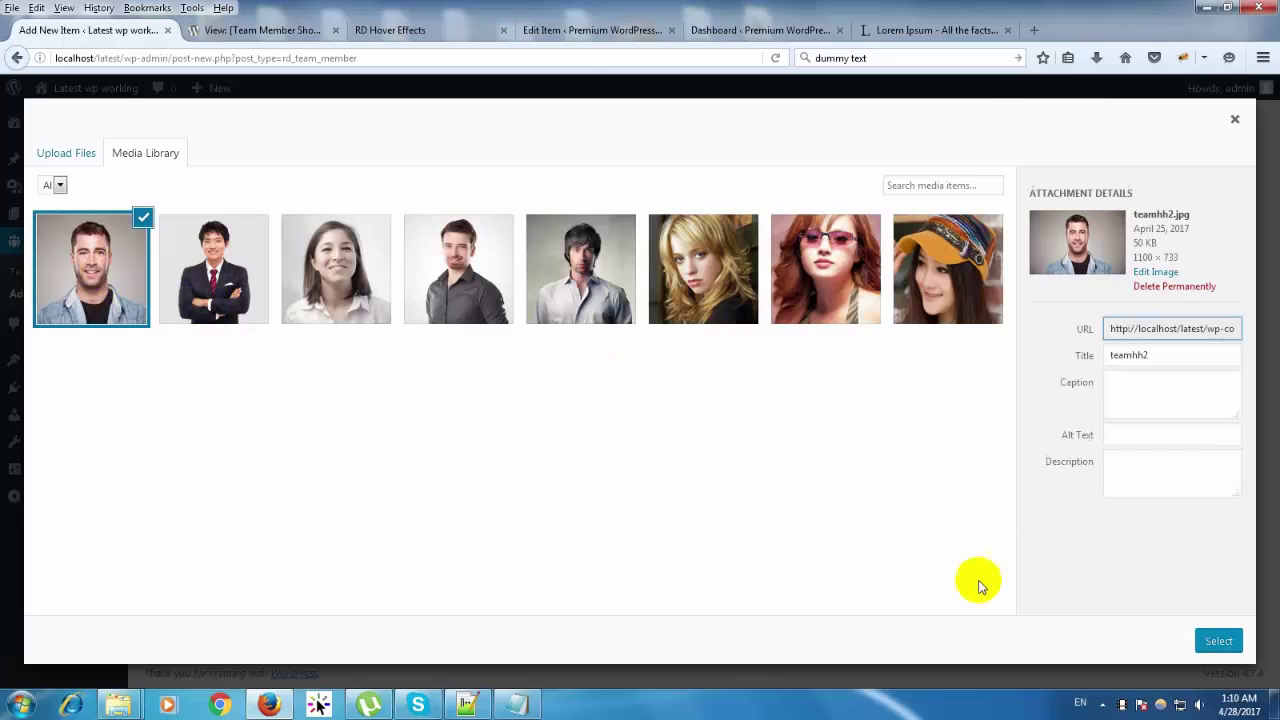
left_click(1233, 649)
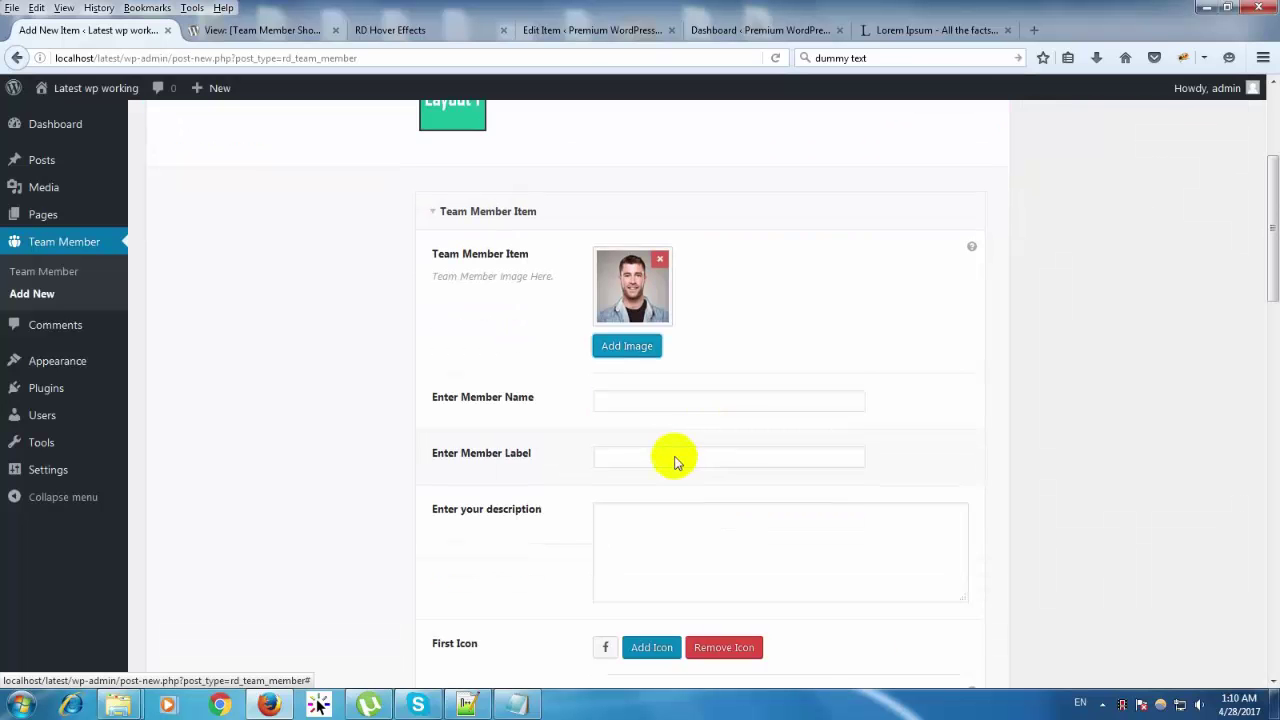
Step: Fill in the first team member's name and set the member label to Programmer
left_click(621, 380)
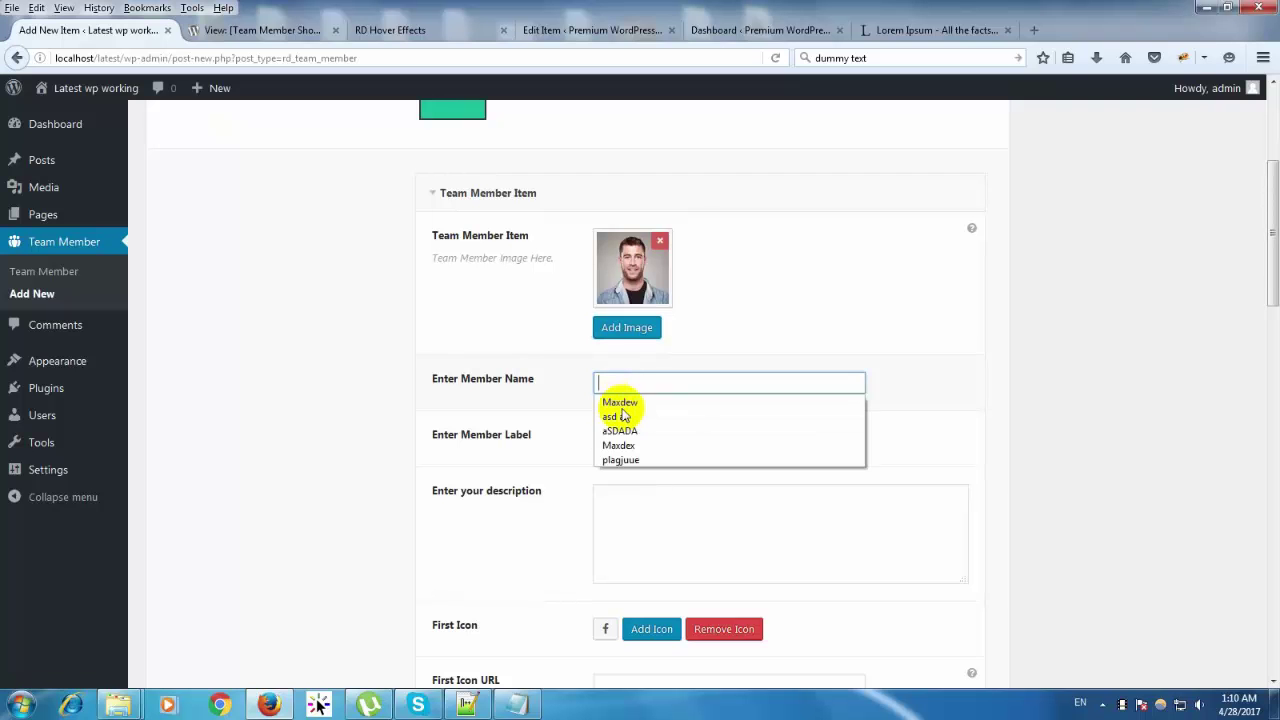
left_click(622, 401)
left_click(621, 436)
left_click(621, 436)
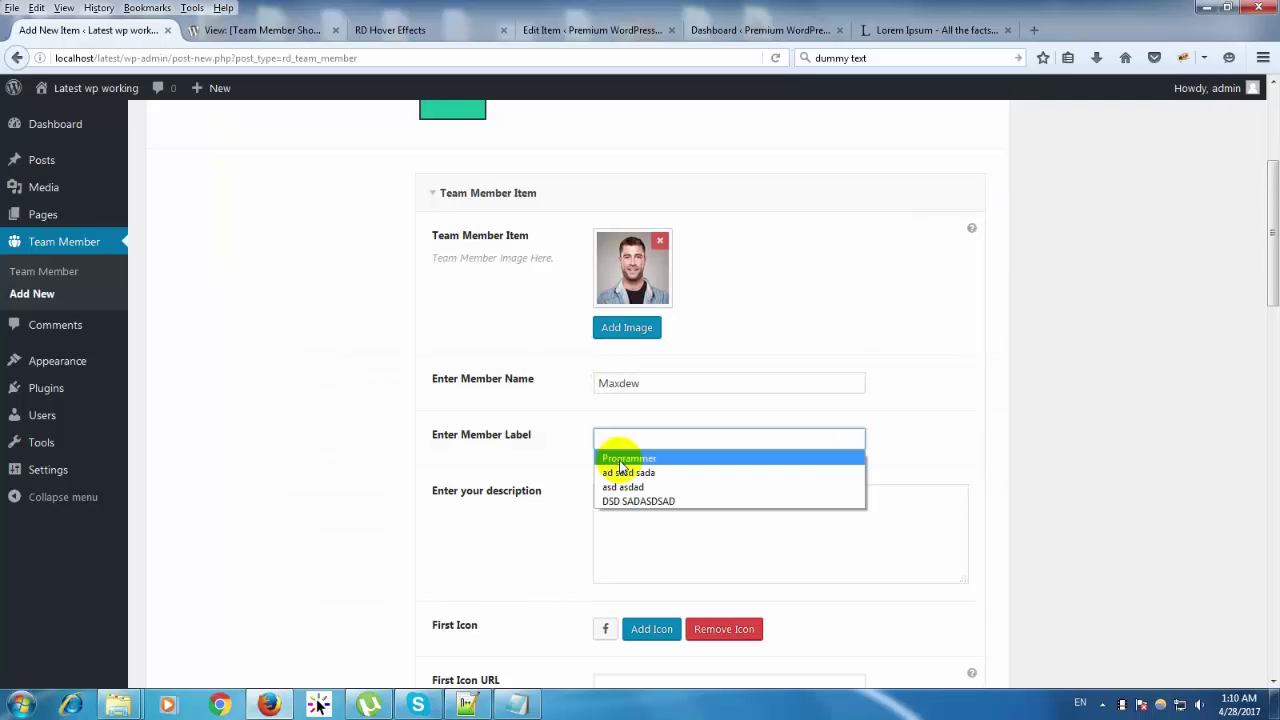
left_click(620, 456)
Step: Fill the first member's description with "Lorem Ipsum is simply dummy text of the printing and typesetting industry." from the lipsum.com page
left_click(626, 503)
left_click(837, 68)
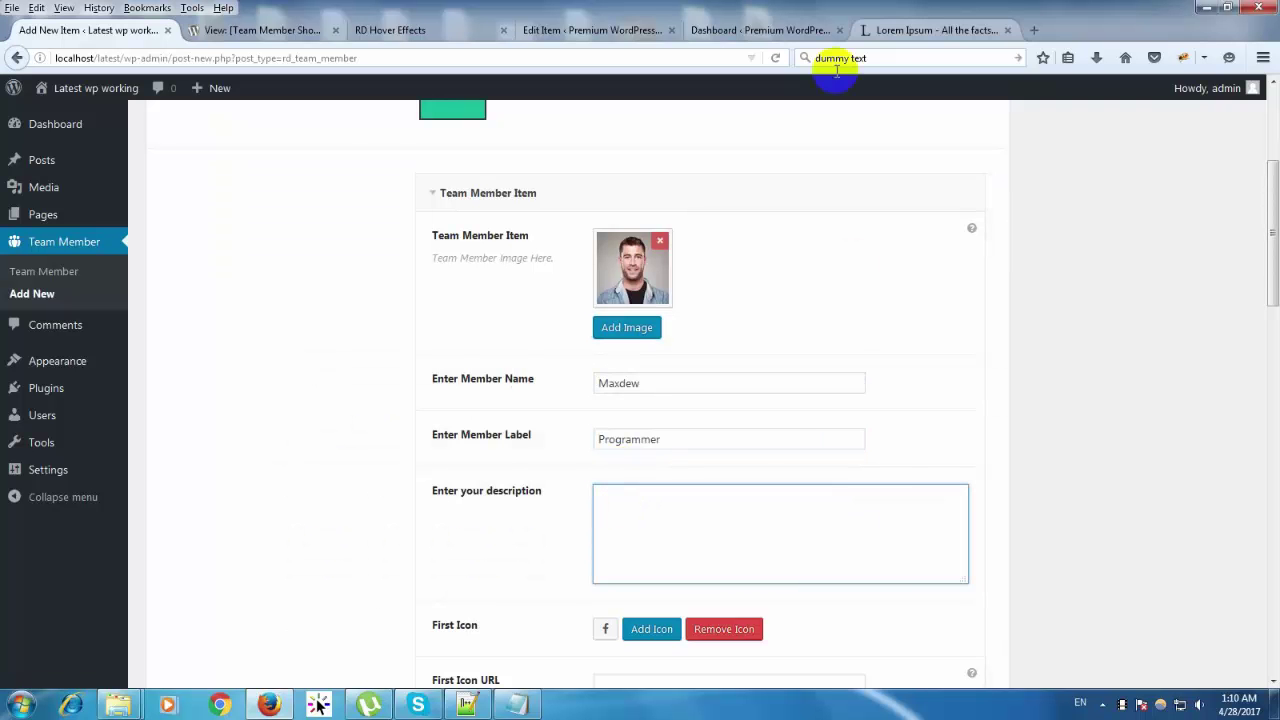
left_click(935, 30)
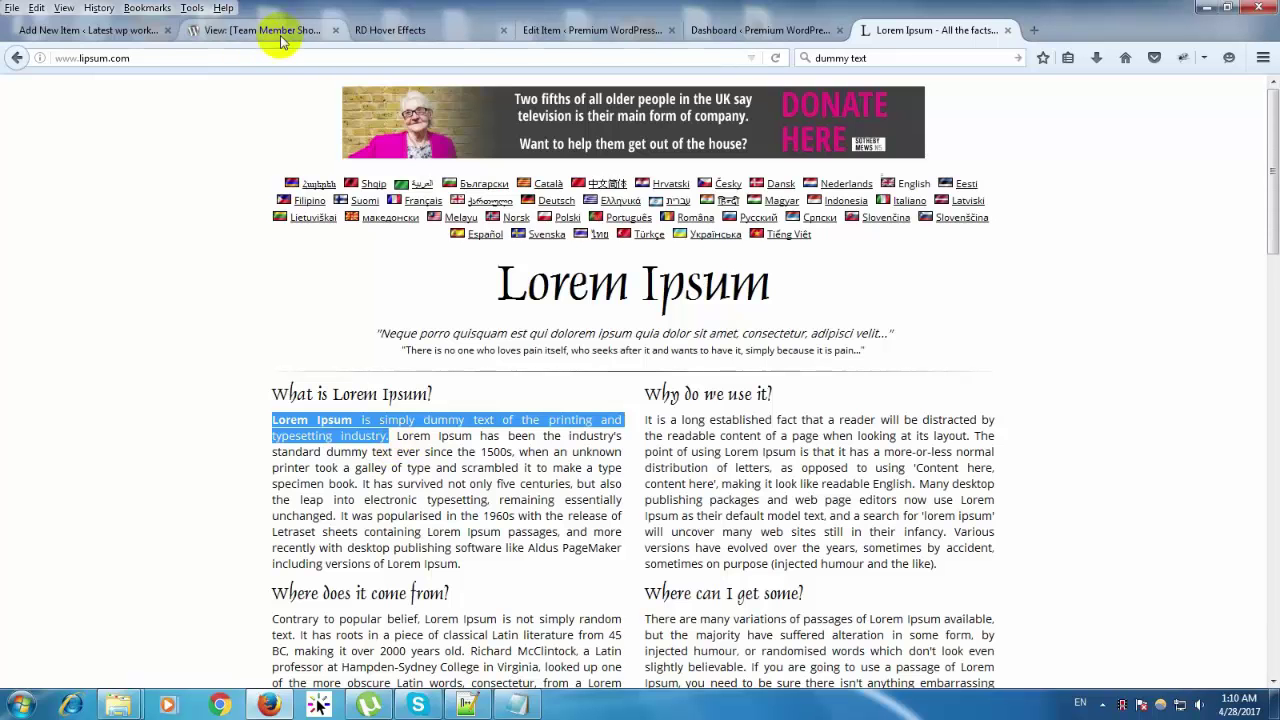
left_click(88, 30)
type("Lorem Ipsum is simply dummy text of the printing and typesetting industry.")
scroll(645, 395, "down", 5)
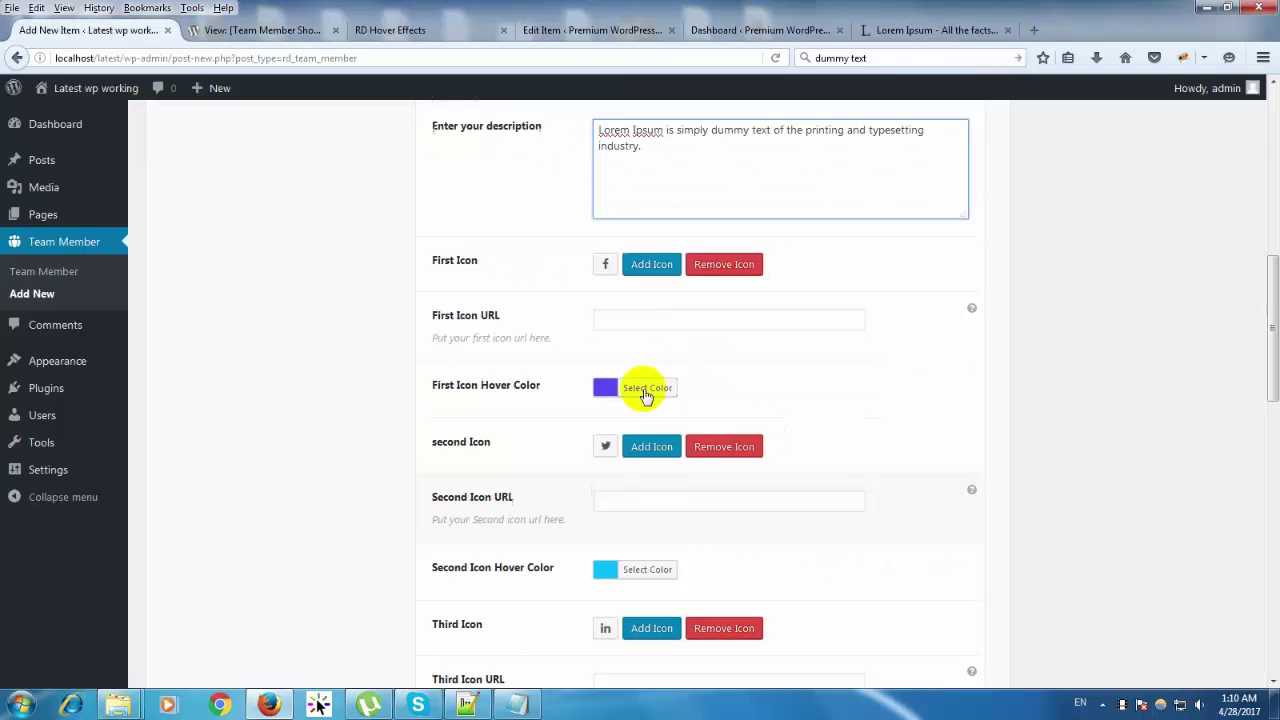
left_click(623, 322)
left_click(623, 337)
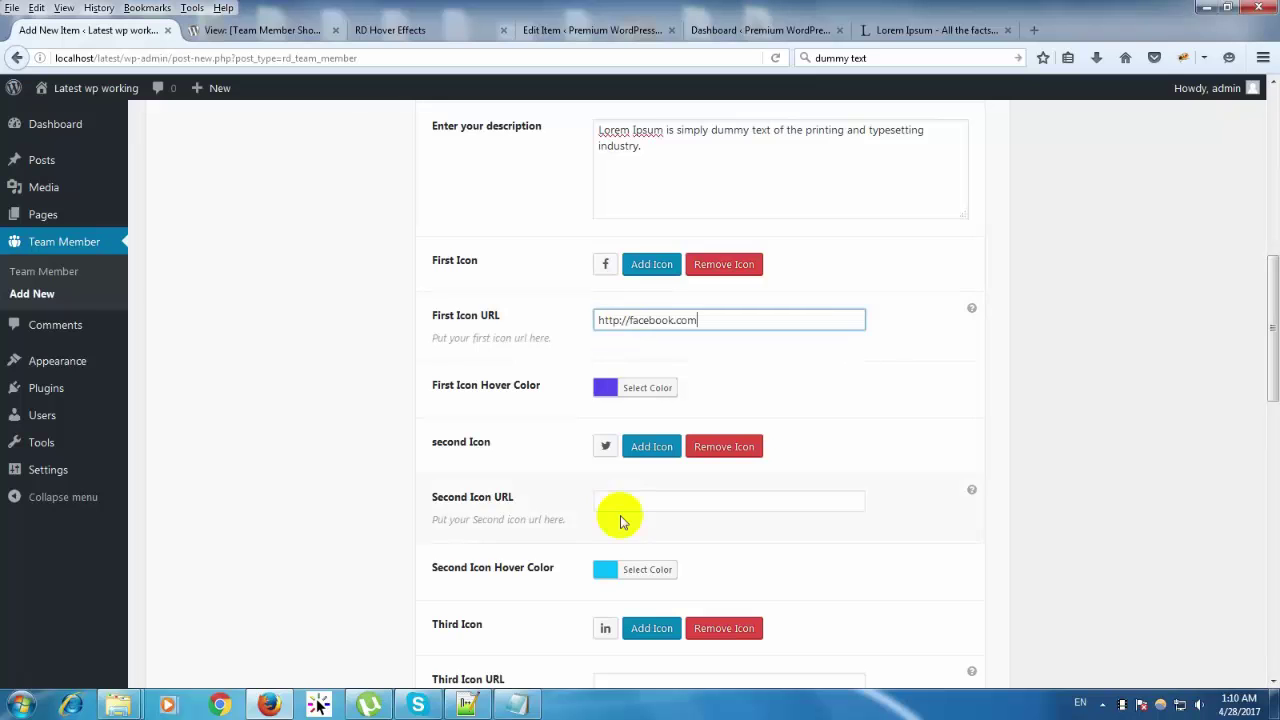
left_click(621, 503)
left_click(625, 520)
scroll(640, 407, "down", 5)
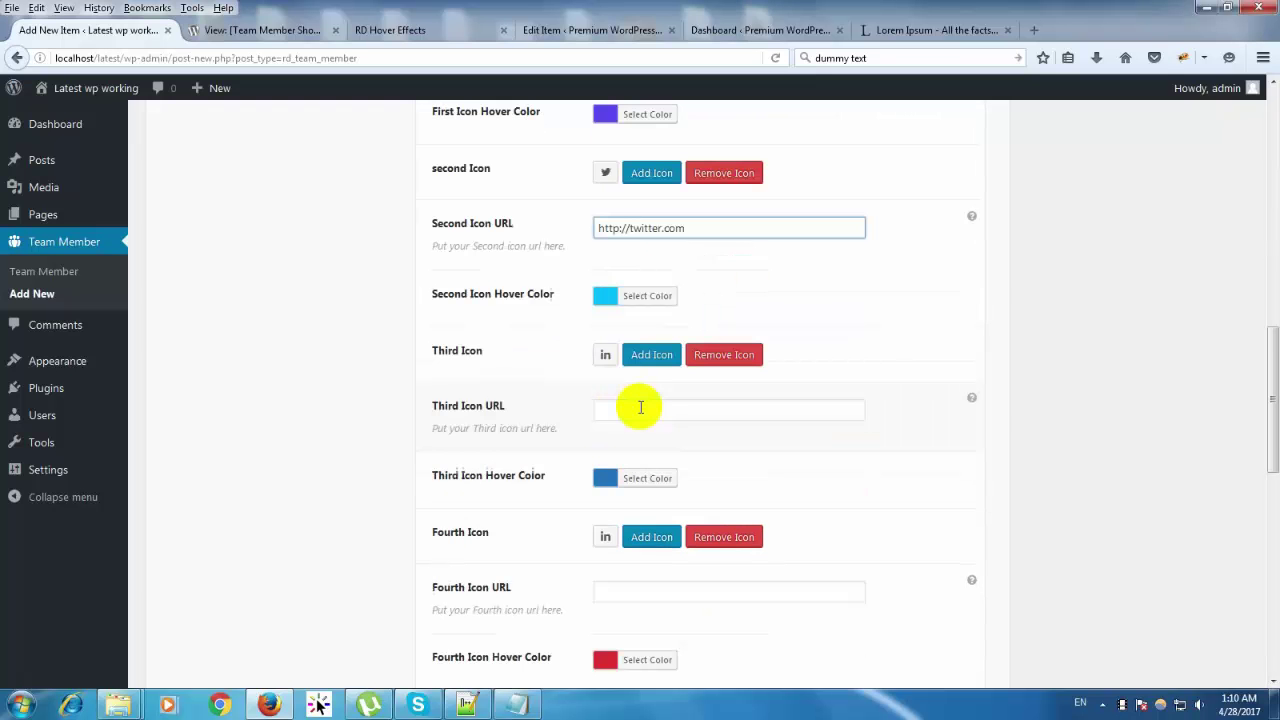
left_click(640, 407)
left_click(651, 480)
scroll(634, 411, "down", 3)
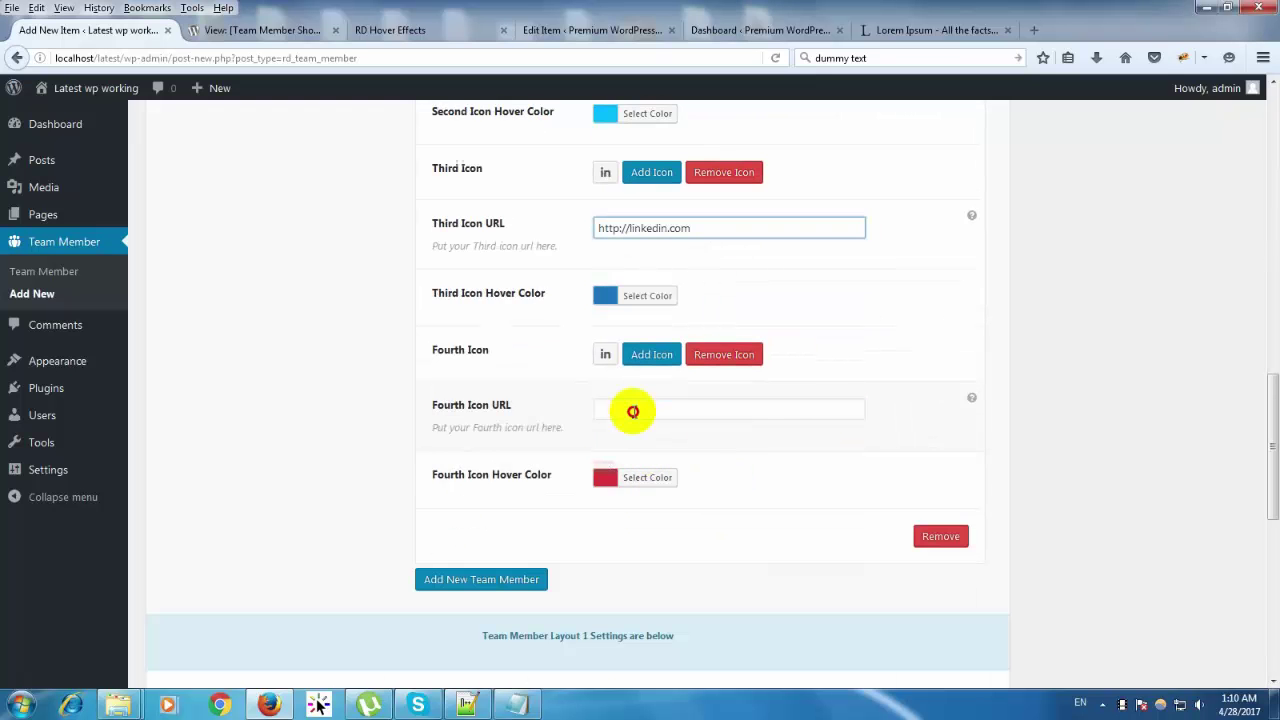
left_click(634, 411)
left_click(623, 428)
Step: Search the icons for "you" and assign the YouTube icon as the first member's fourth icon
left_click(600, 350)
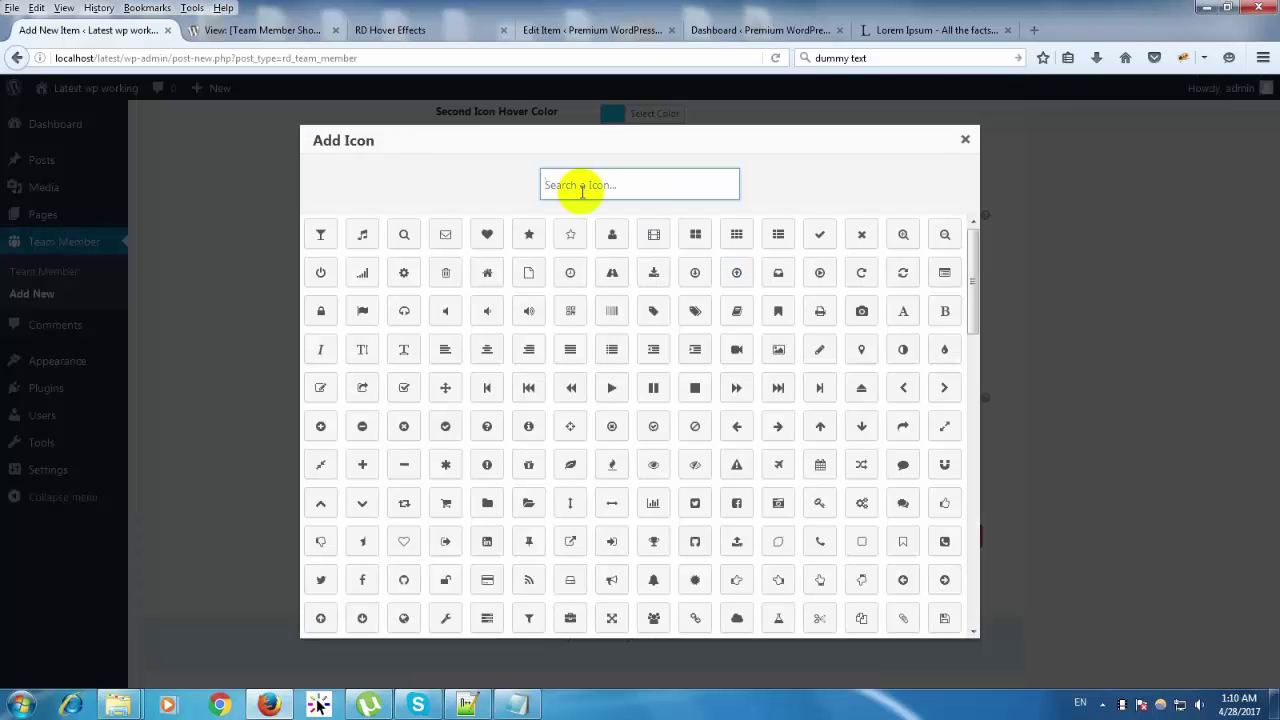
type("you")
left_click(360, 232)
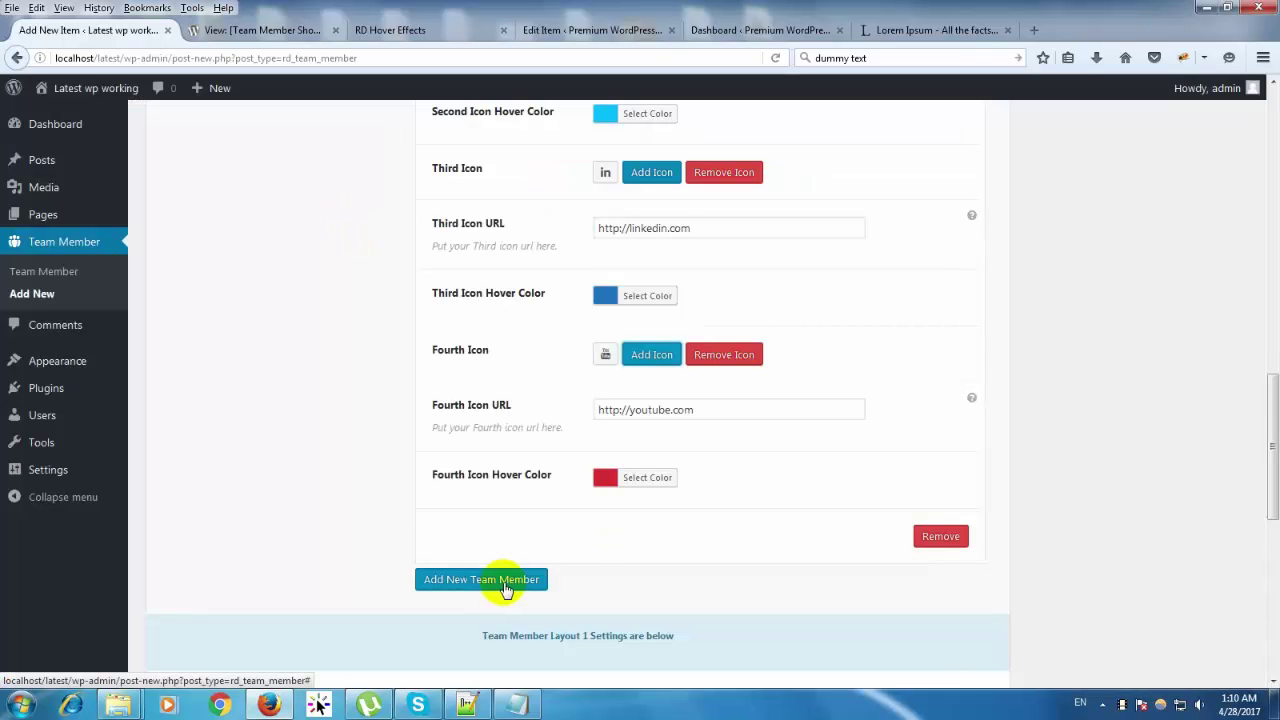
Step: Review the first member's completed details and add a second team member entry
scroll(600, 590, "up", 4)
scroll(649, 585, "up", 4)
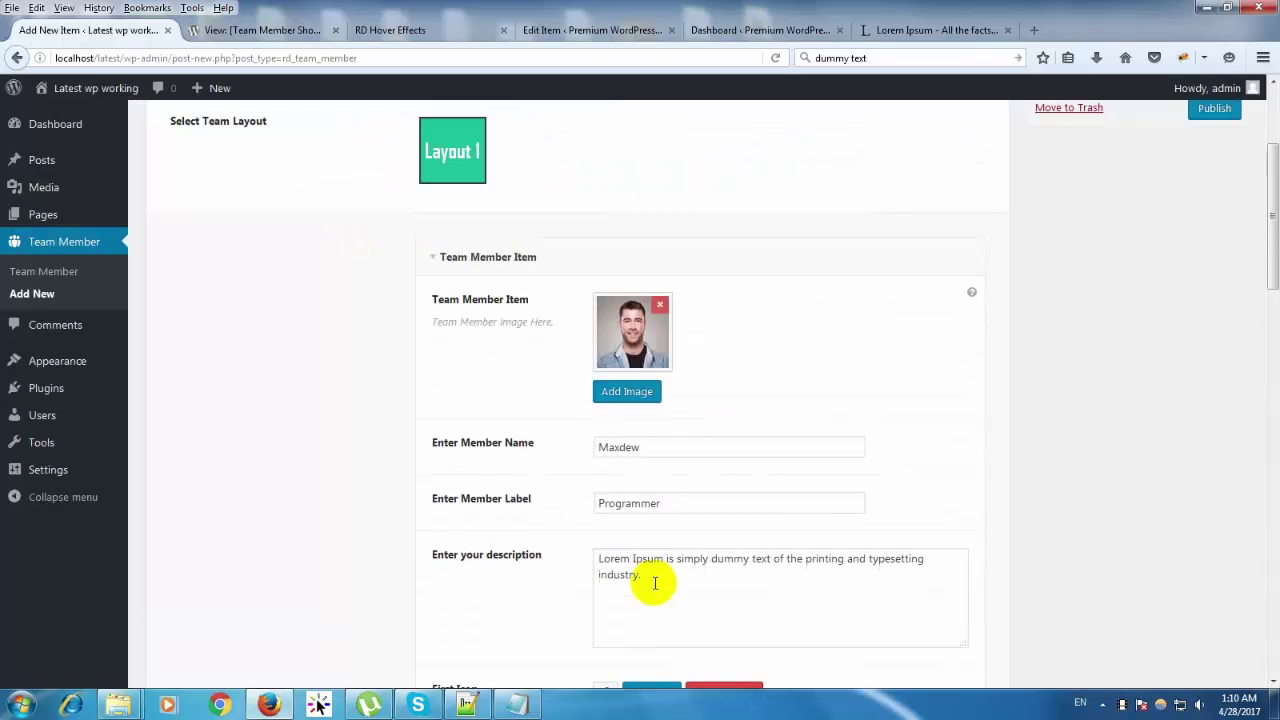
scroll(653, 585, "down", 4)
scroll(653, 587, "down", 6)
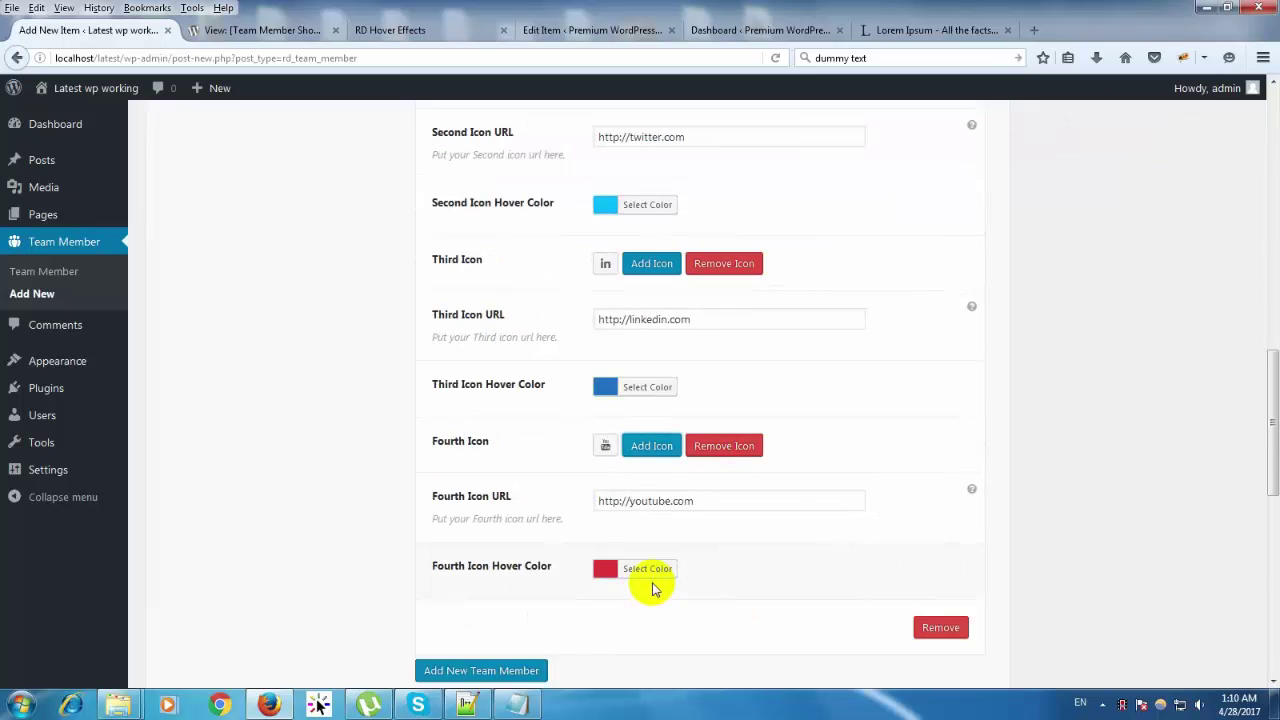
scroll(600, 420, "down", 1)
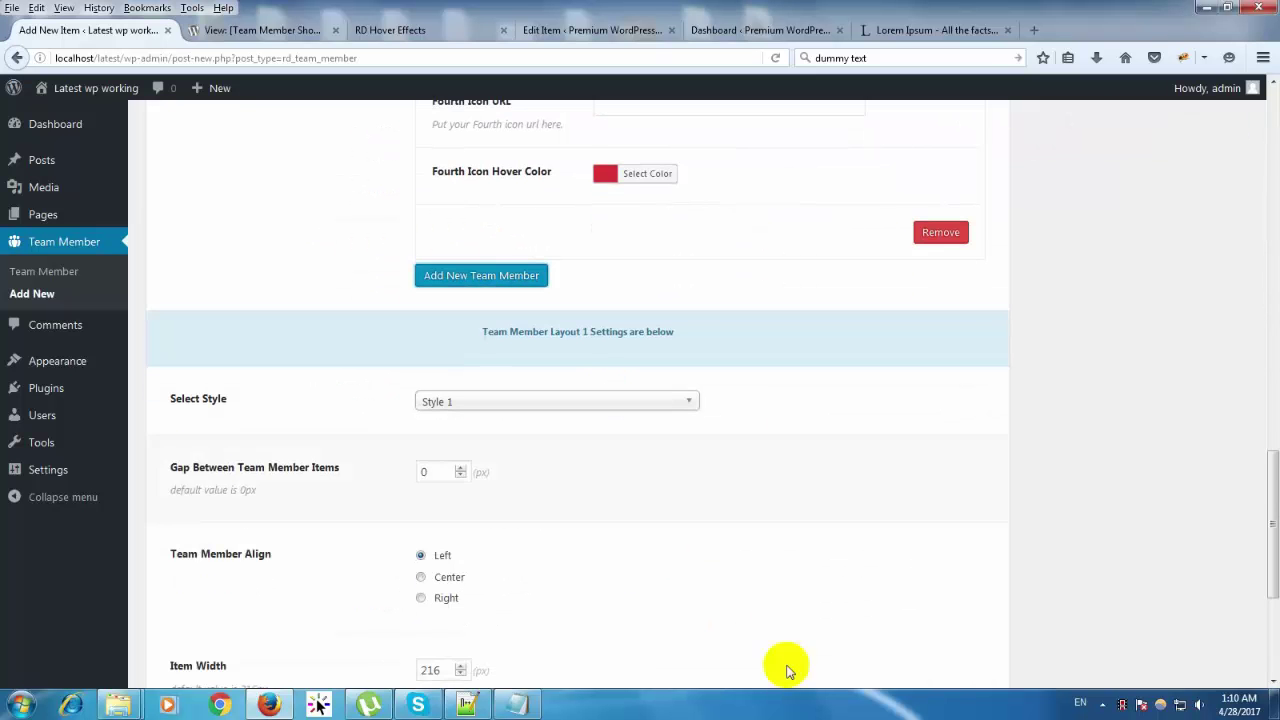
scroll(800, 660, "up", 8)
scroll(646, 486, "up", 3)
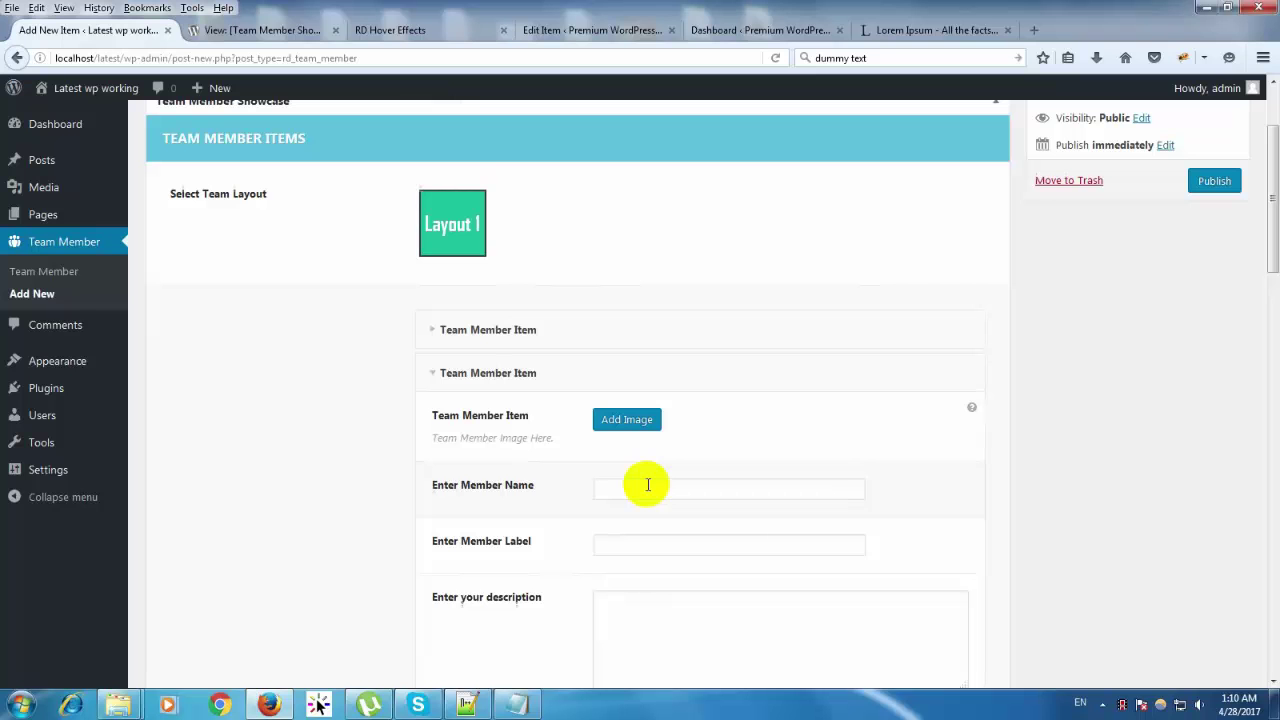
Step: Fill in the second team member's name and set the member label to Games Expert
left_click(644, 487)
left_click(636, 514)
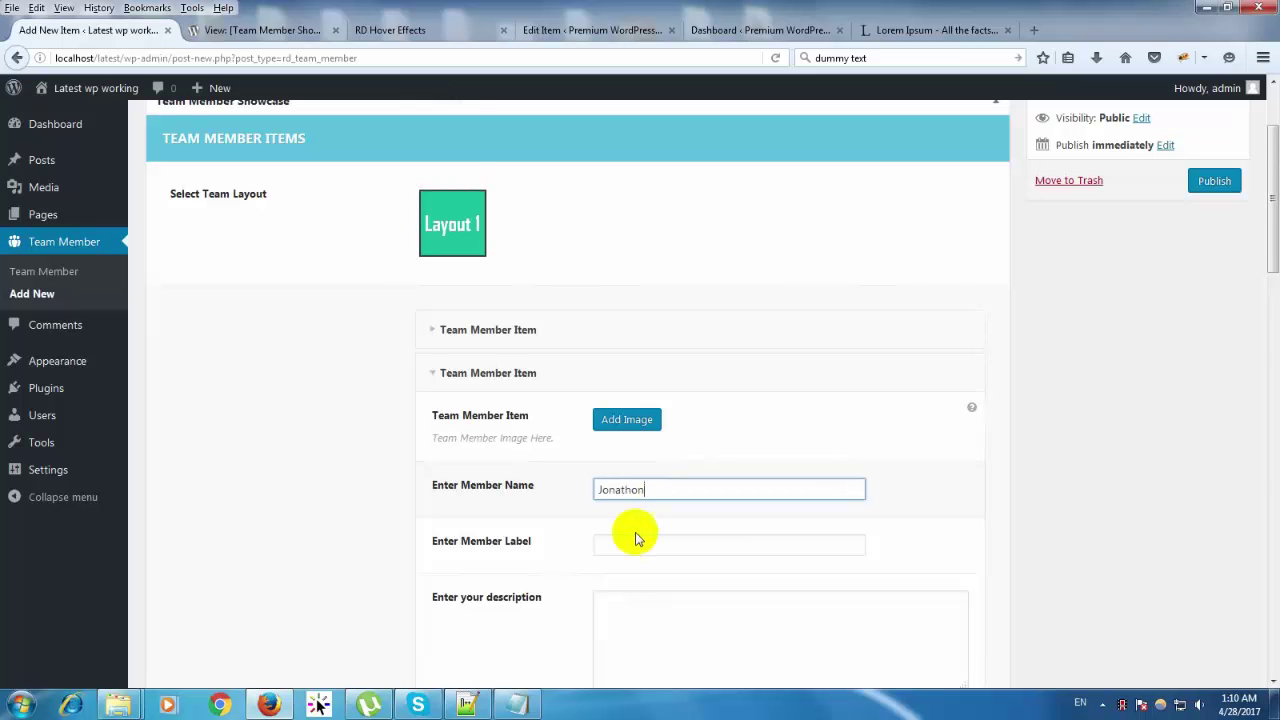
left_click(631, 546)
left_click(628, 580)
Step: Set the second member's description to "Lorem Ipsum is simply dummy text of the printing and typesetting industry."
scroll(669, 417, "down", 3)
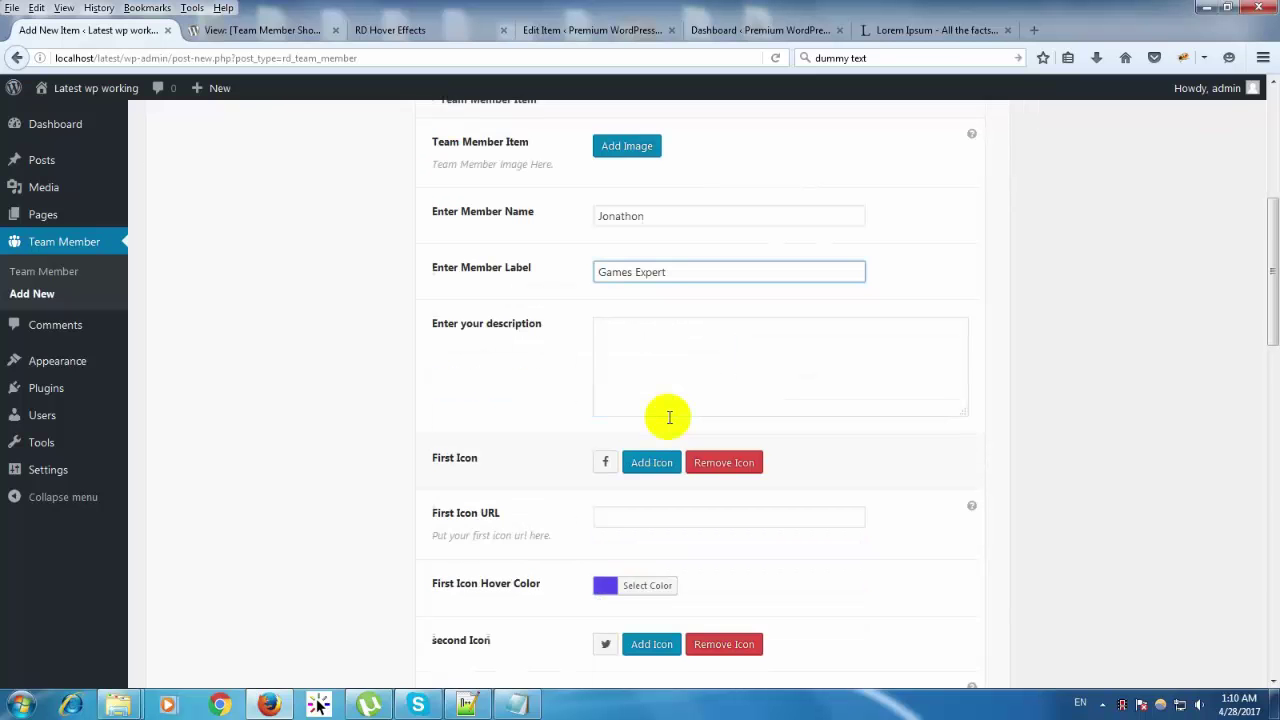
left_click(669, 414)
type("Lorem Ipsum is simply dummy text of the printing and typesetting industry.")
left_click(644, 518)
left_click(659, 567)
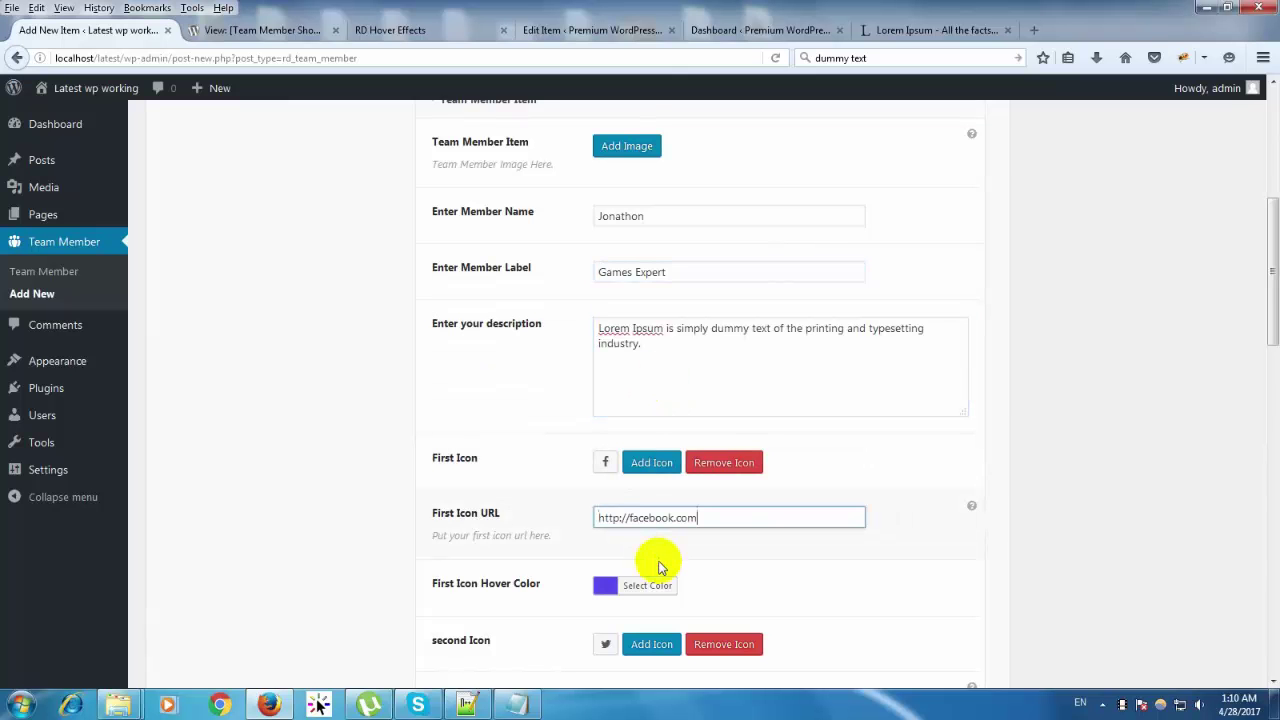
scroll(659, 567, "down", 3)
left_click(617, 428)
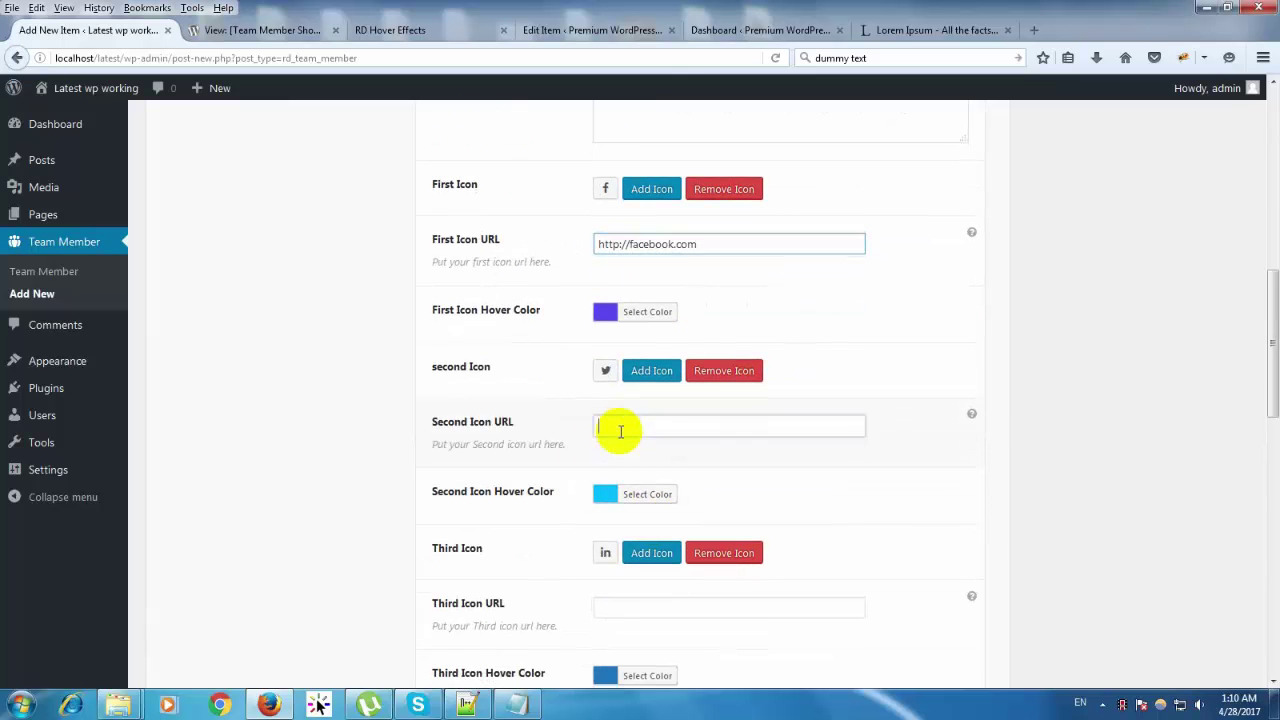
left_click(655, 448)
scroll(673, 591, "down", 2)
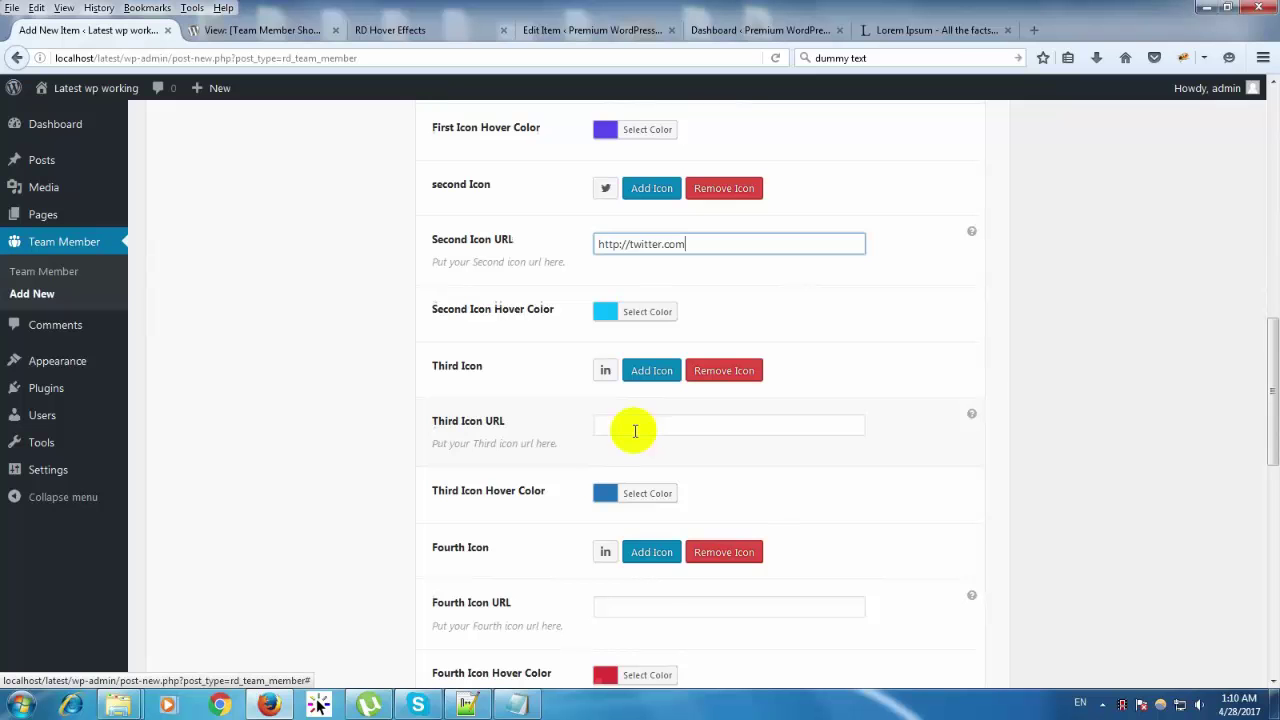
left_click(635, 431)
left_click(660, 616)
scroll(660, 616, "down", 2)
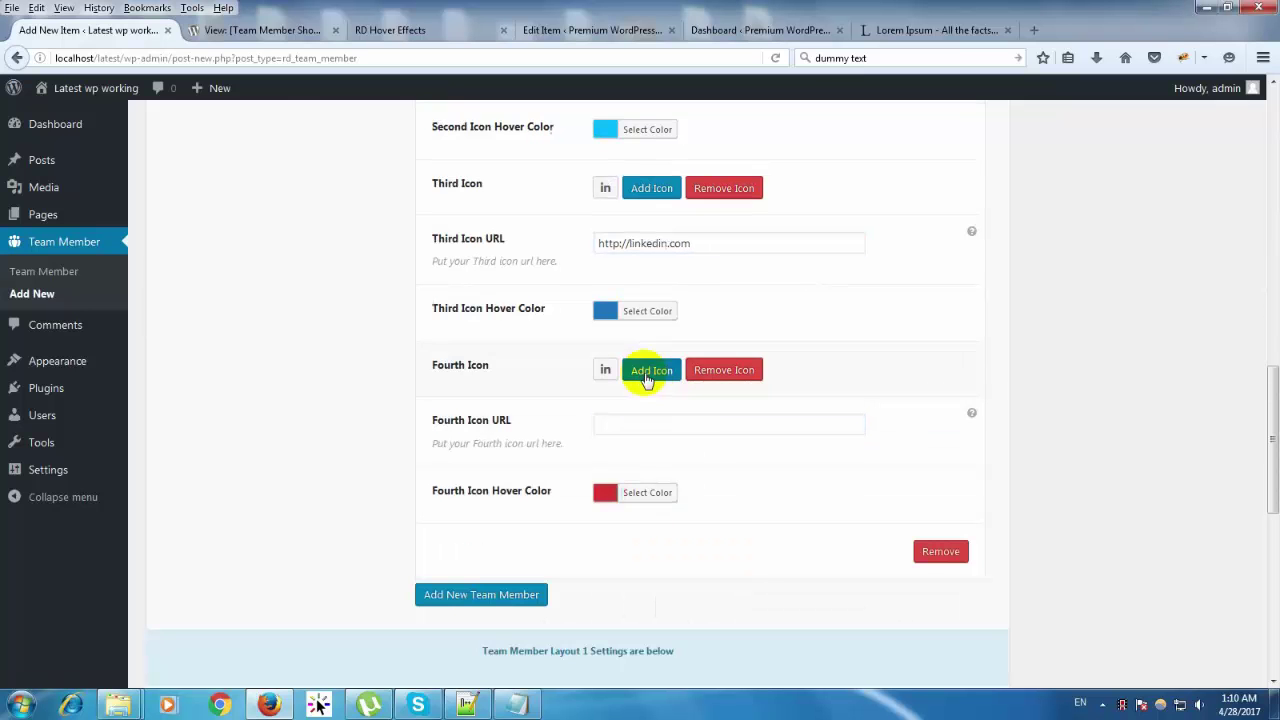
left_click(648, 370)
type("you")
left_click(365, 240)
left_click(651, 428)
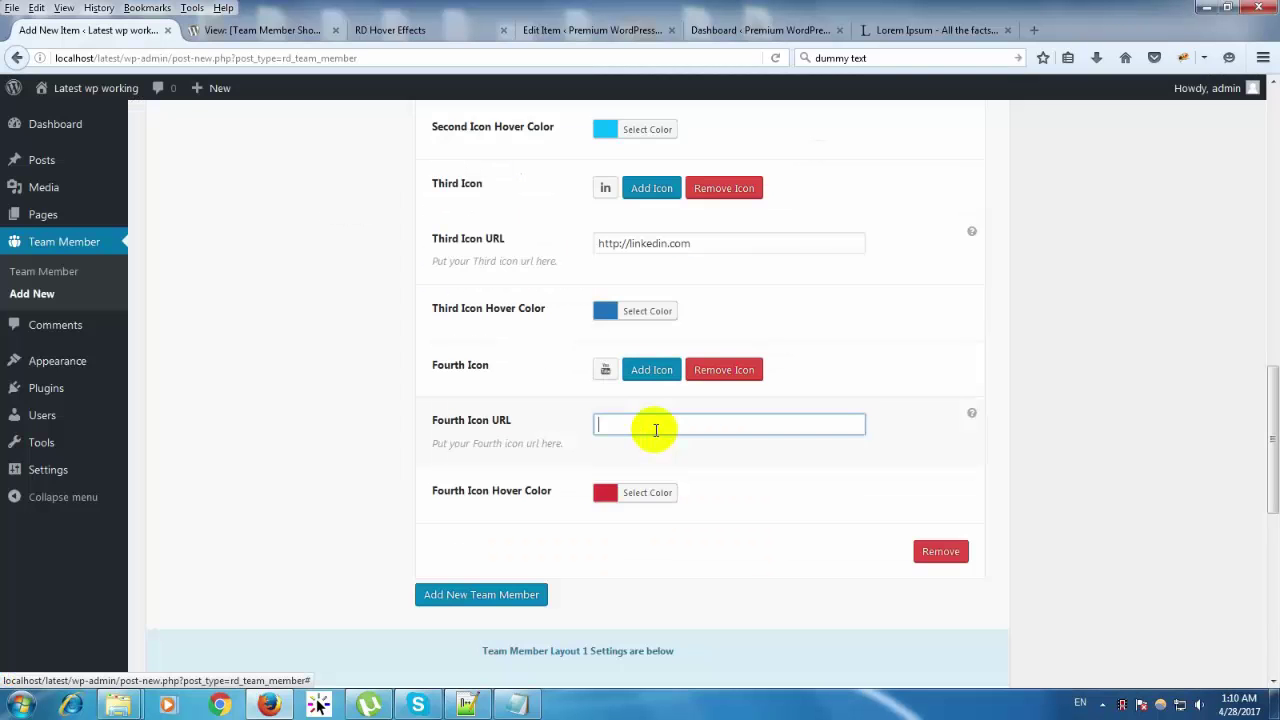
key("Down")
key("Return")
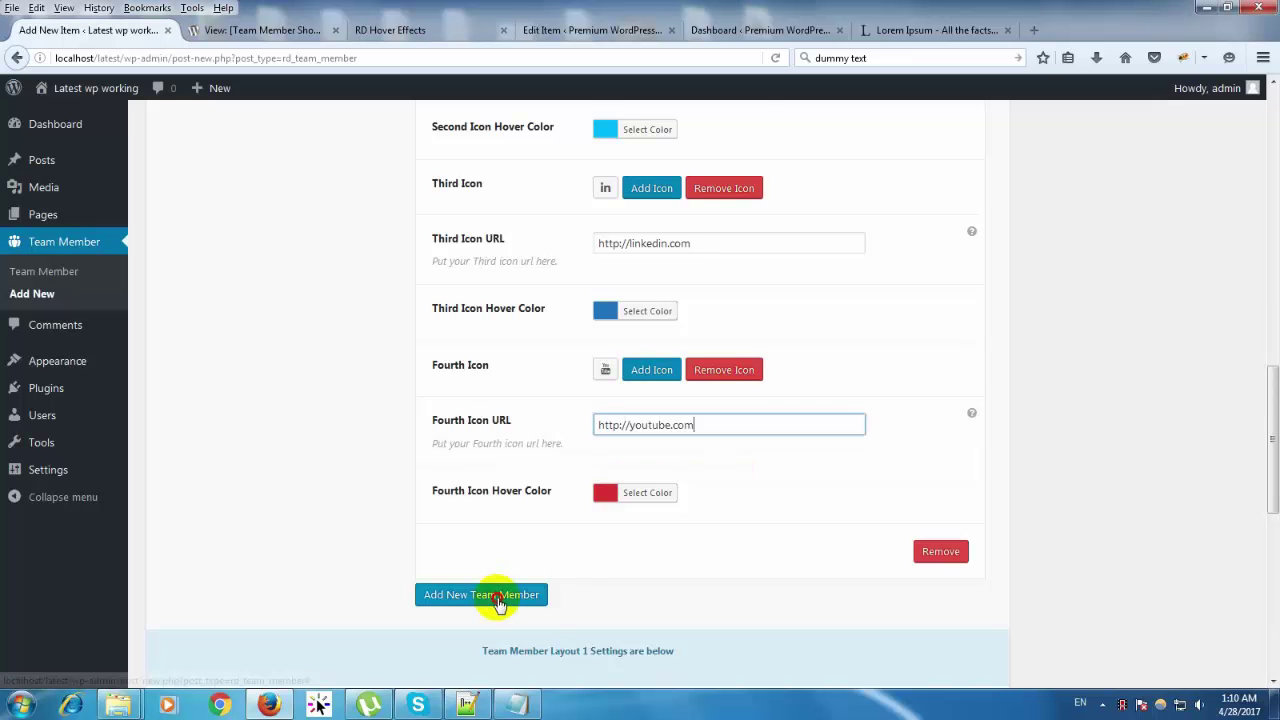
Step: Add a third team member entry with the library image of the smiling dark-haired woman in a white shirt
left_click(498, 596)
scroll(655, 640, "down", 5)
scroll(652, 286, "up", 5)
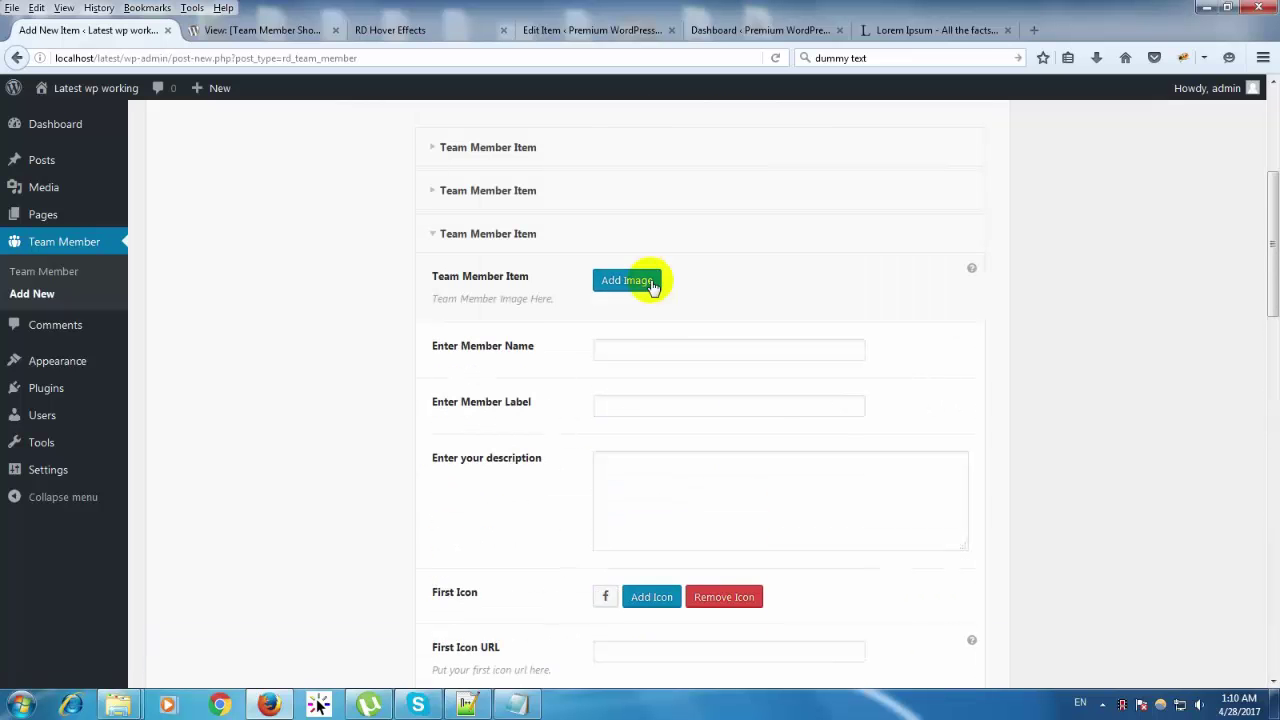
left_click(651, 282)
left_click(714, 295)
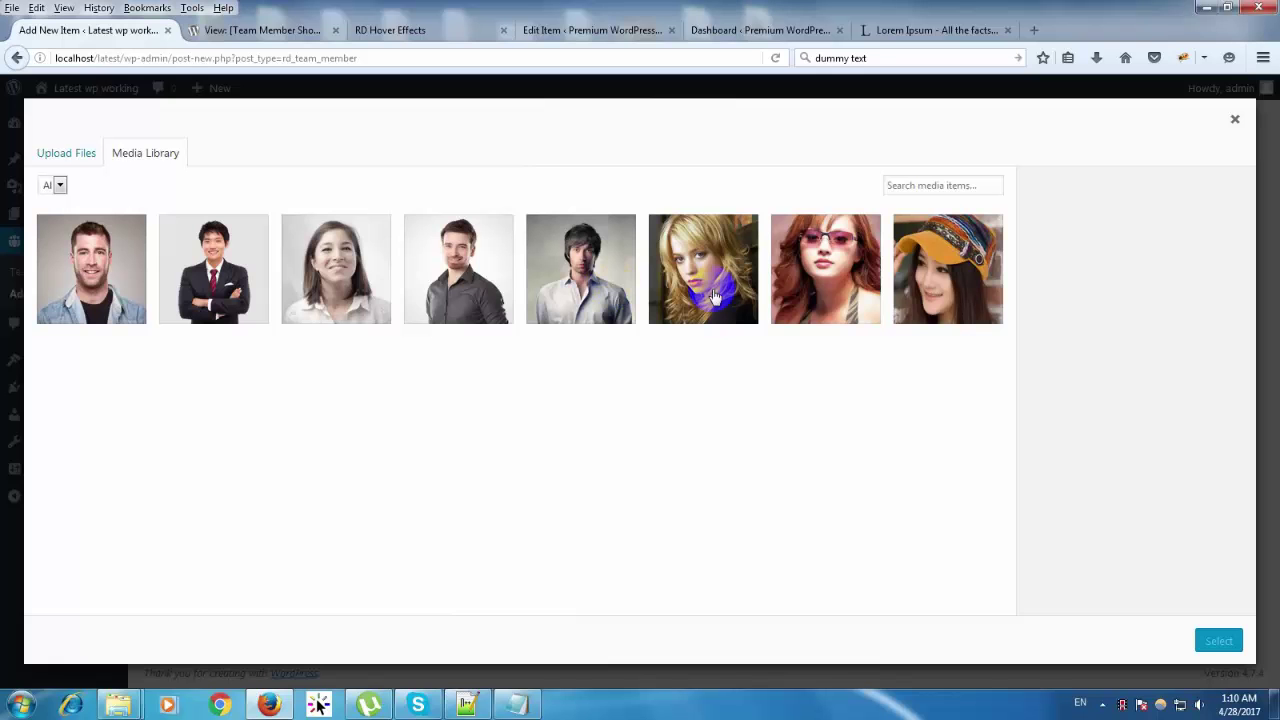
left_click(388, 290)
left_click(1190, 648)
Step: Enter the third member's name and set the member label to Web Designer
left_click(679, 421)
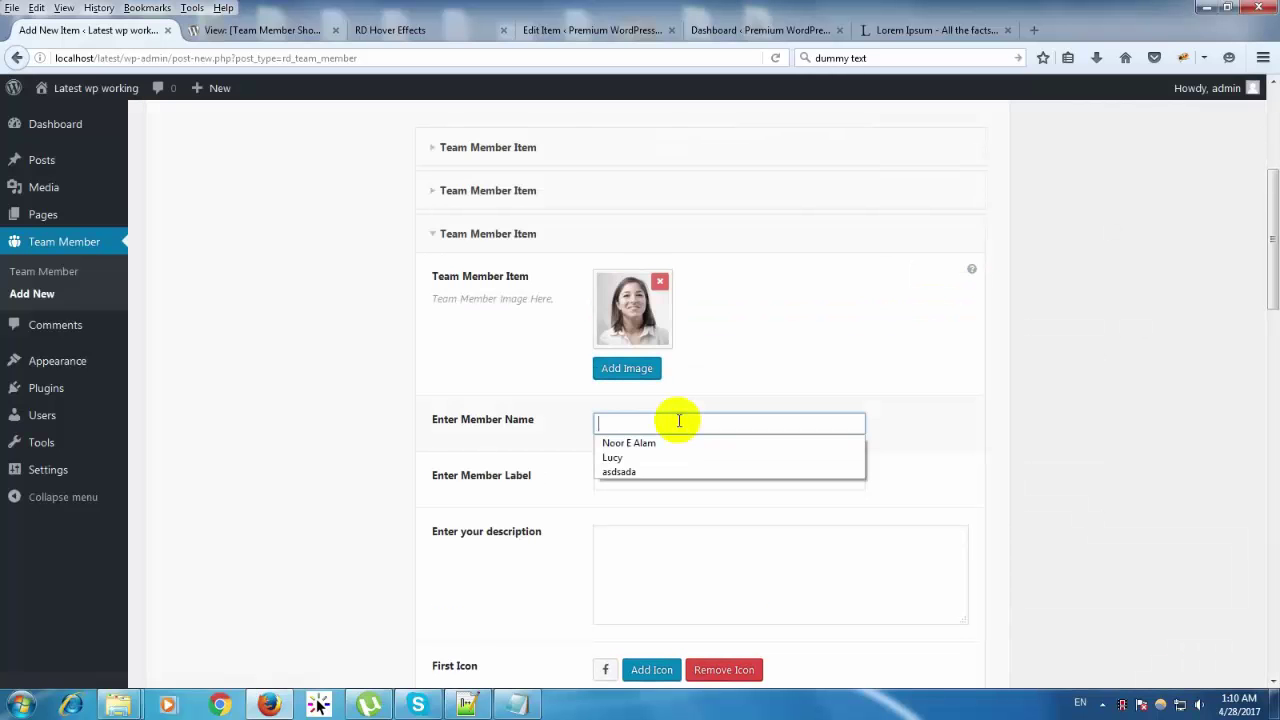
left_click(615, 457)
left_click(622, 478)
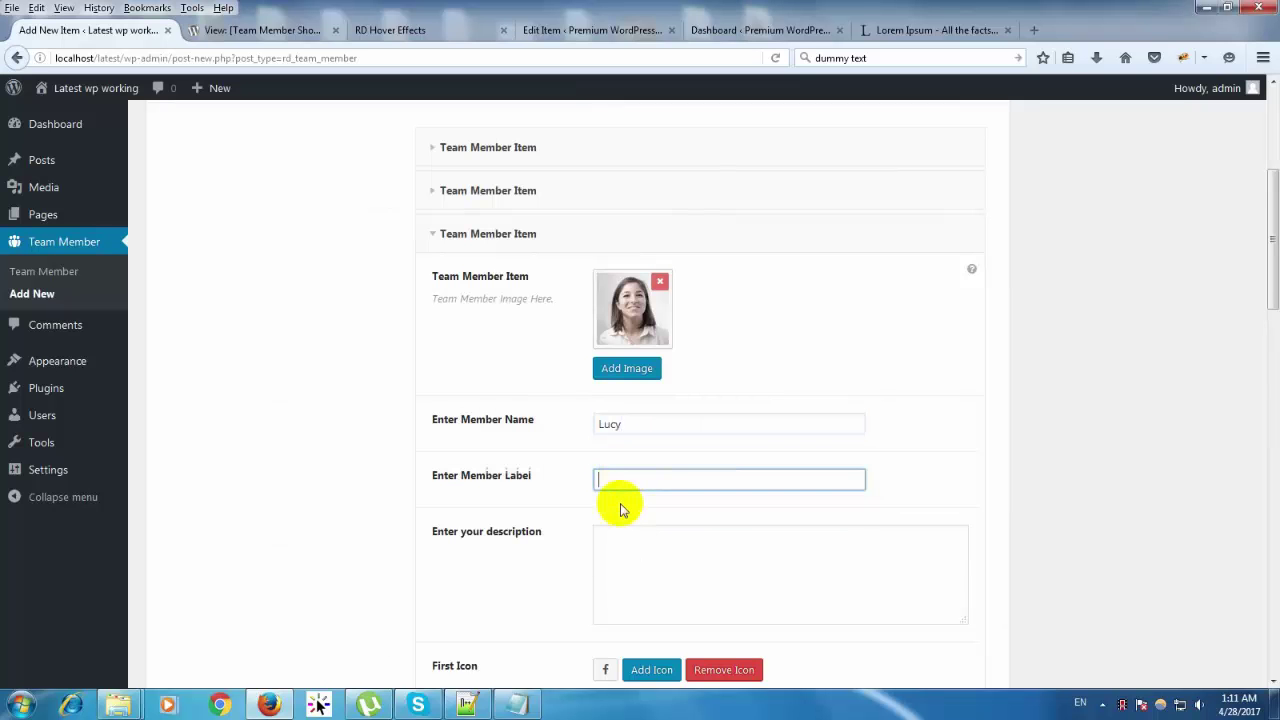
left_click(622, 508)
Step: Set the third member's description to "Lorem Ipsum is simply dummy text of the printing and typesetting industry."
left_click(697, 572)
type("Lorem Ipsum is simply dummy text of the printing and typesetting industry.")
scroll(698, 578, "down", 2)
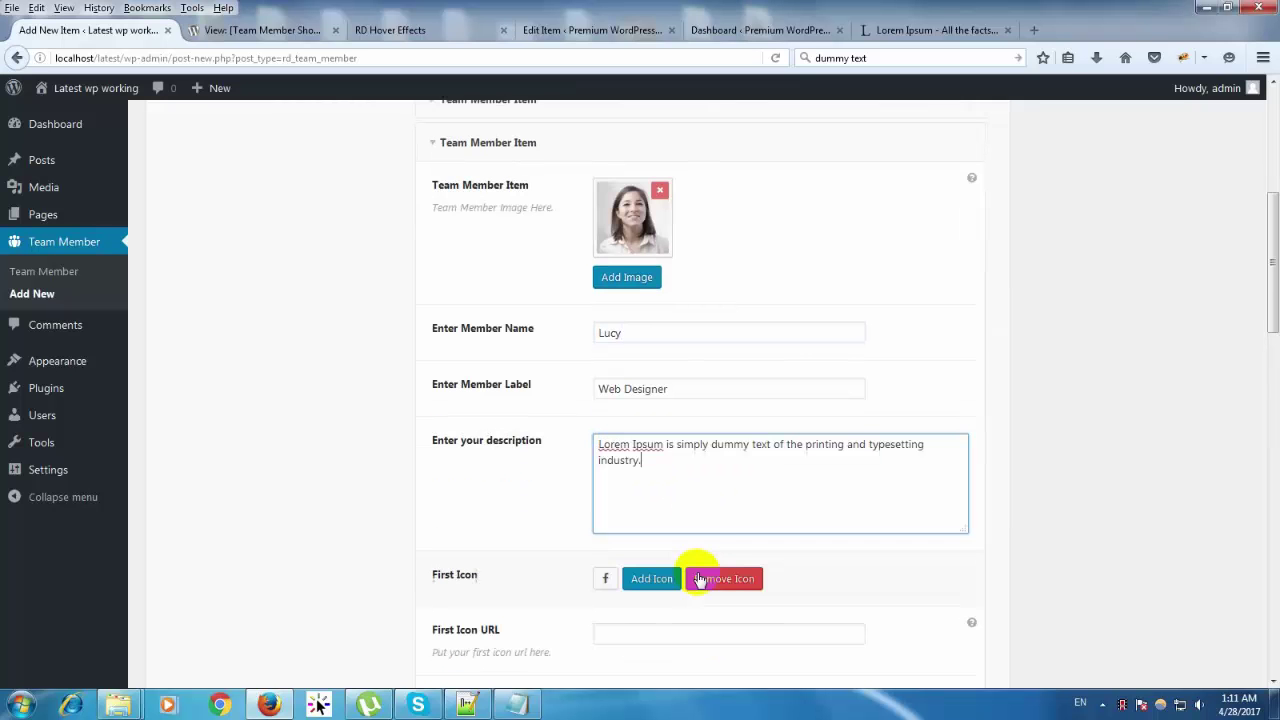
scroll(697, 578, "down", 7)
left_click(608, 266)
left_click(615, 287)
left_click(619, 452)
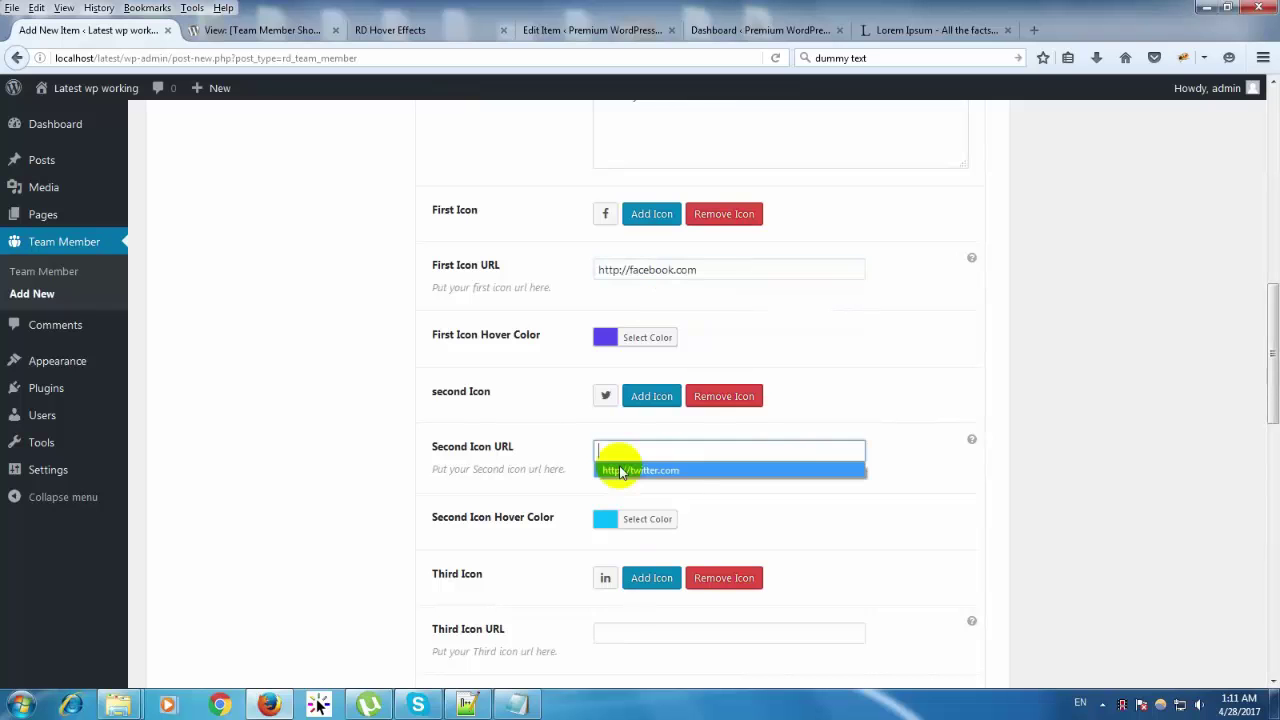
left_click(620, 470)
left_click(626, 633)
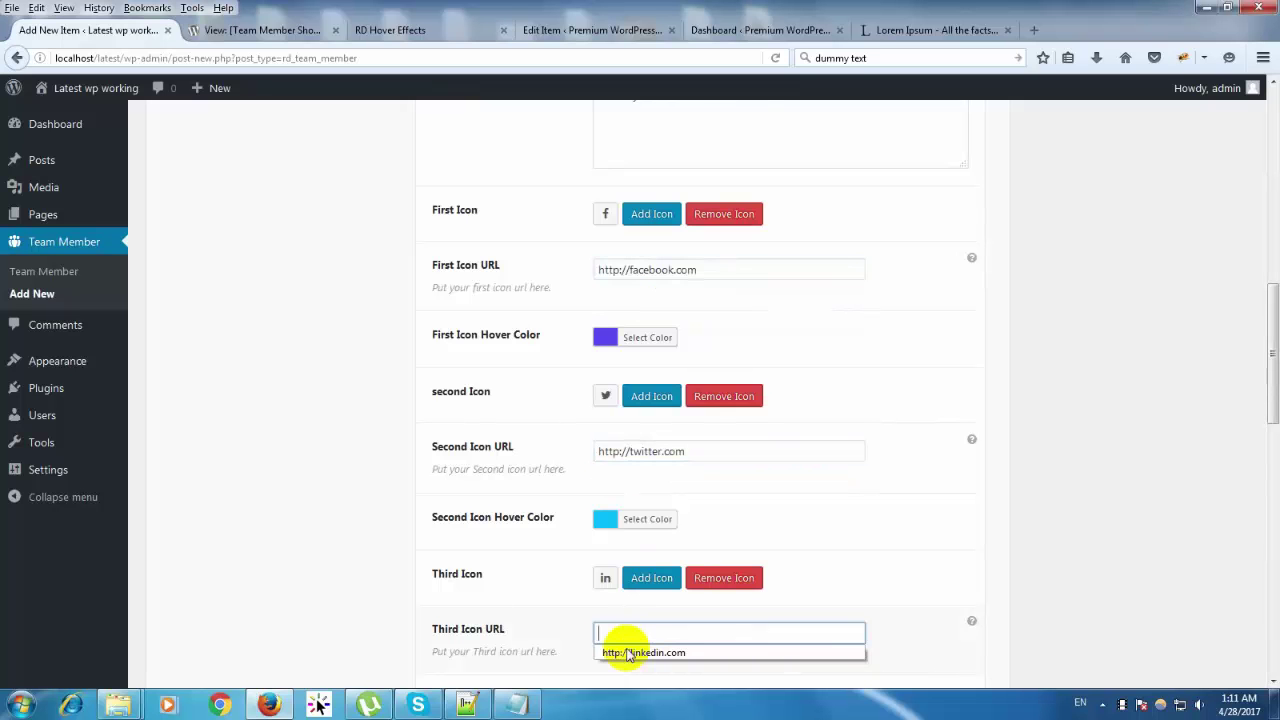
left_click(628, 652)
scroll(643, 547, "down", 3)
left_click(643, 547)
left_click(645, 566)
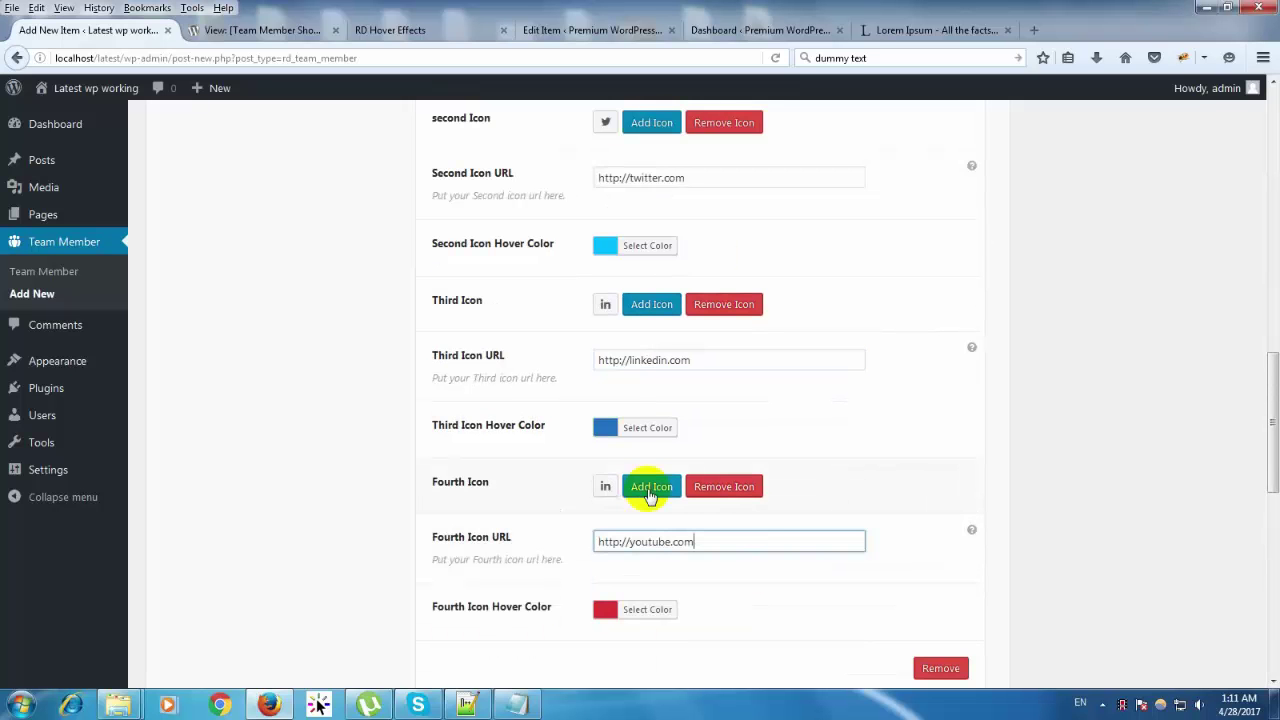
left_click(651, 486)
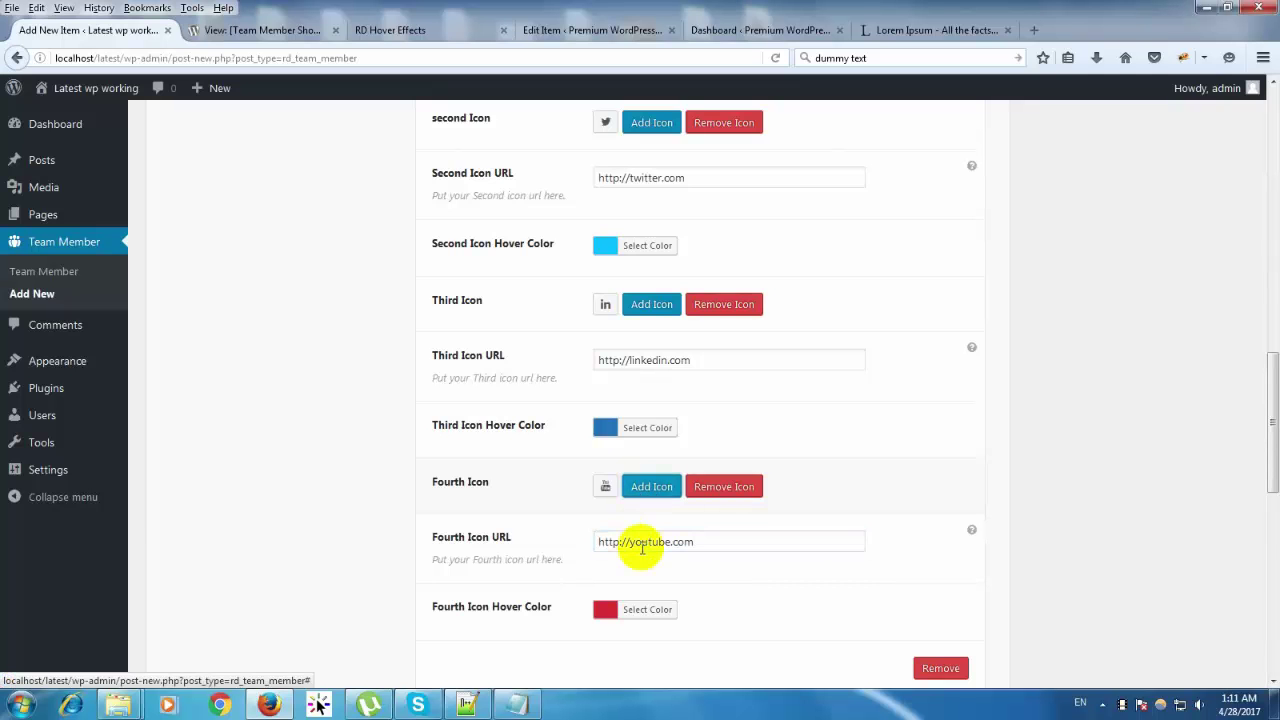
Step: Add a fourth team member entry with the library image of the dark-haired man in a light open-collared shirt
scroll(484, 452, "down", 3)
left_click(484, 445)
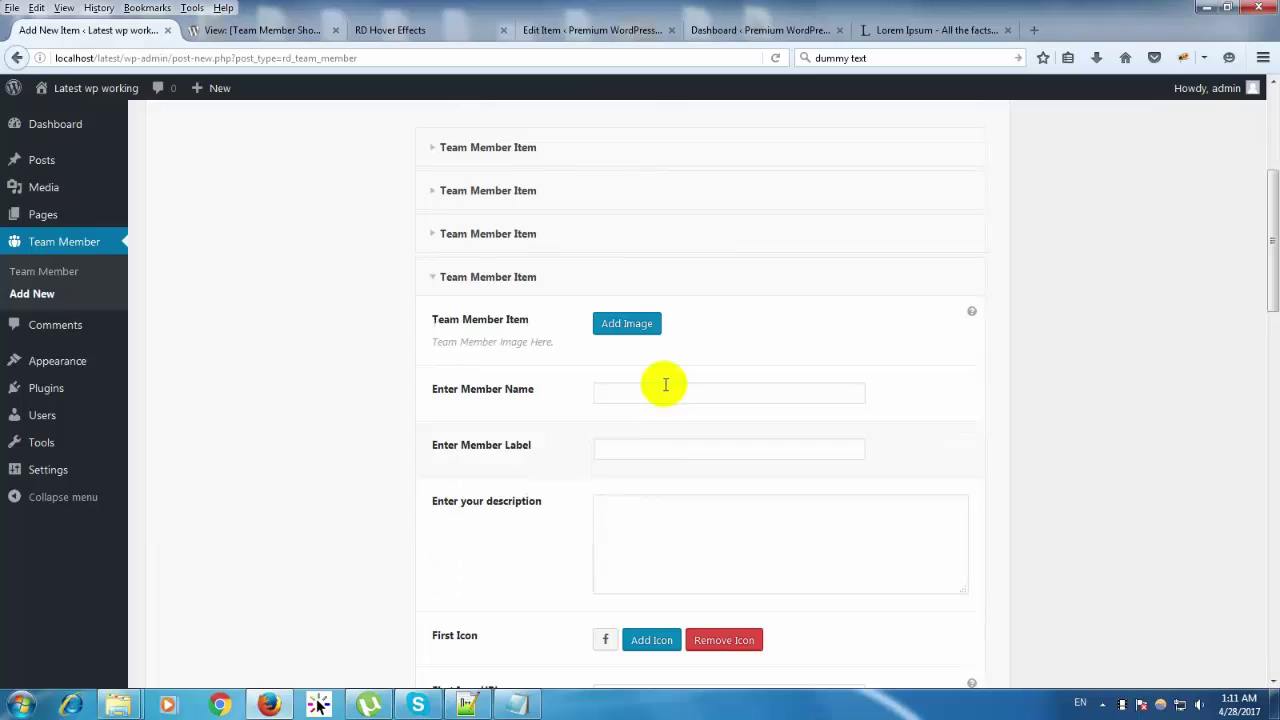
left_click(626, 320)
left_click(535, 280)
left_click(1218, 640)
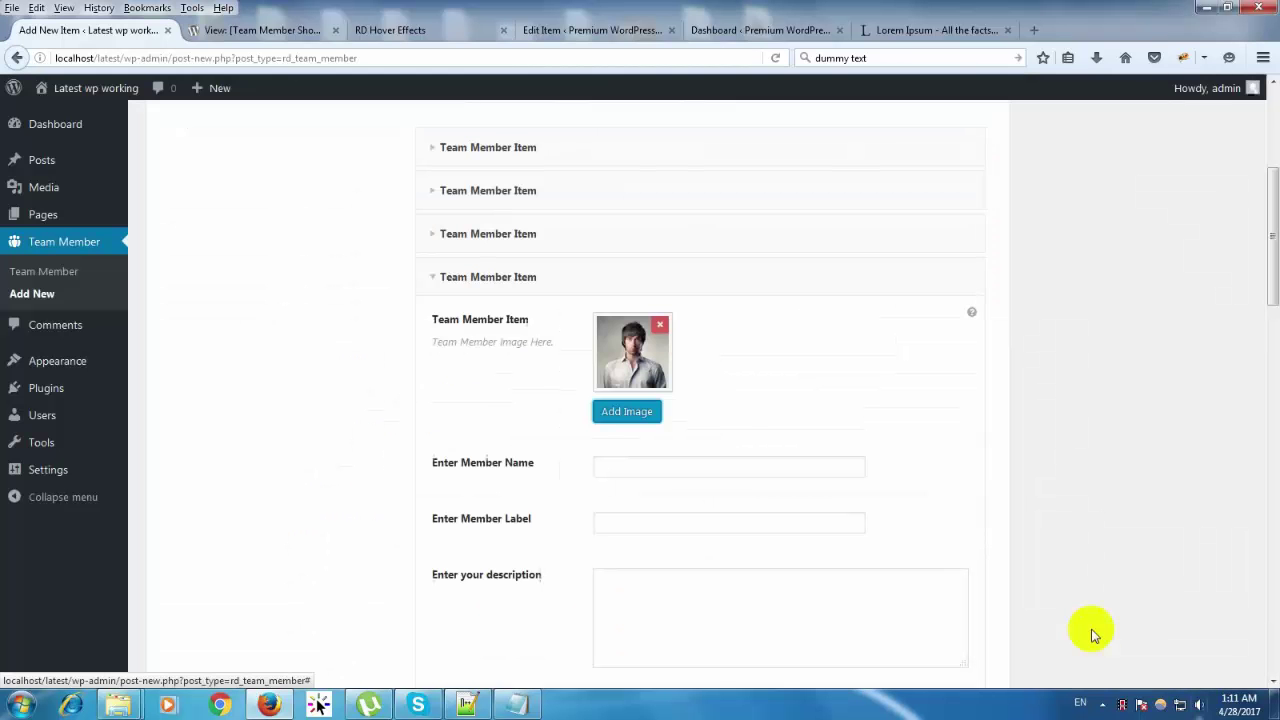
Step: Enter the fourth member's name and set the member label to App Developer
left_click(667, 462)
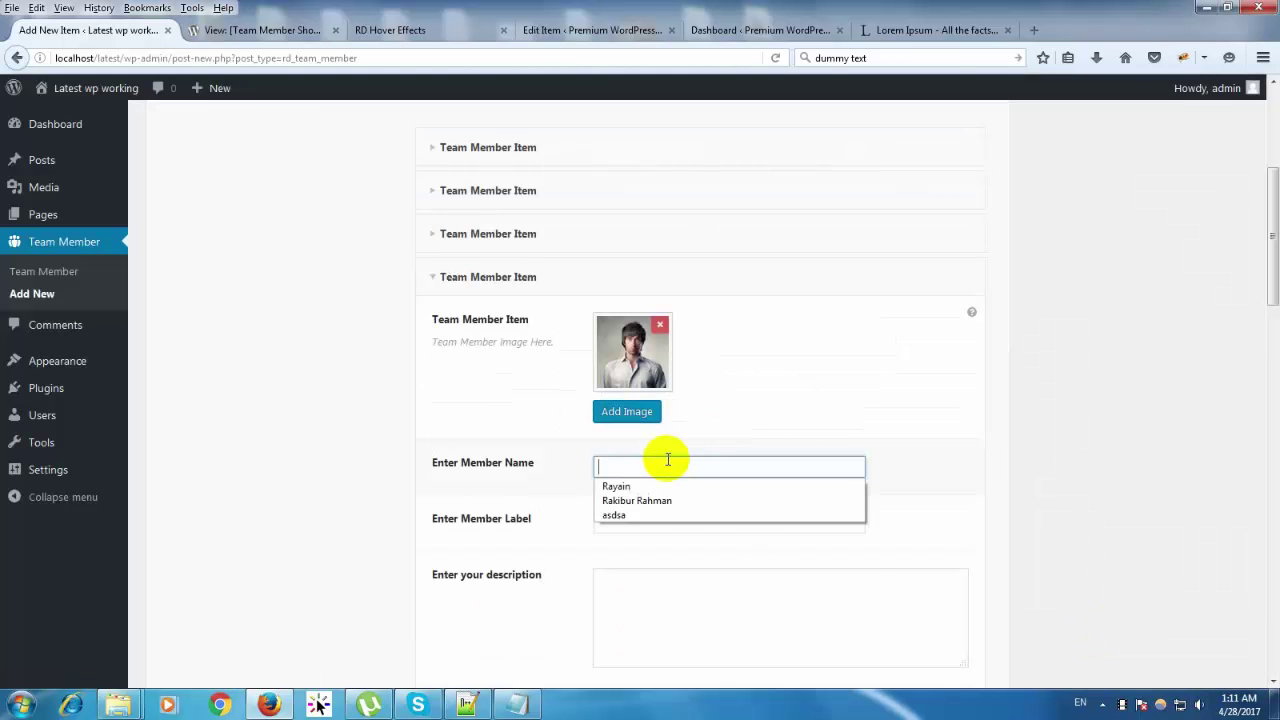
left_click(623, 467)
type("Rayain")
scroll(640, 420, "down", 3)
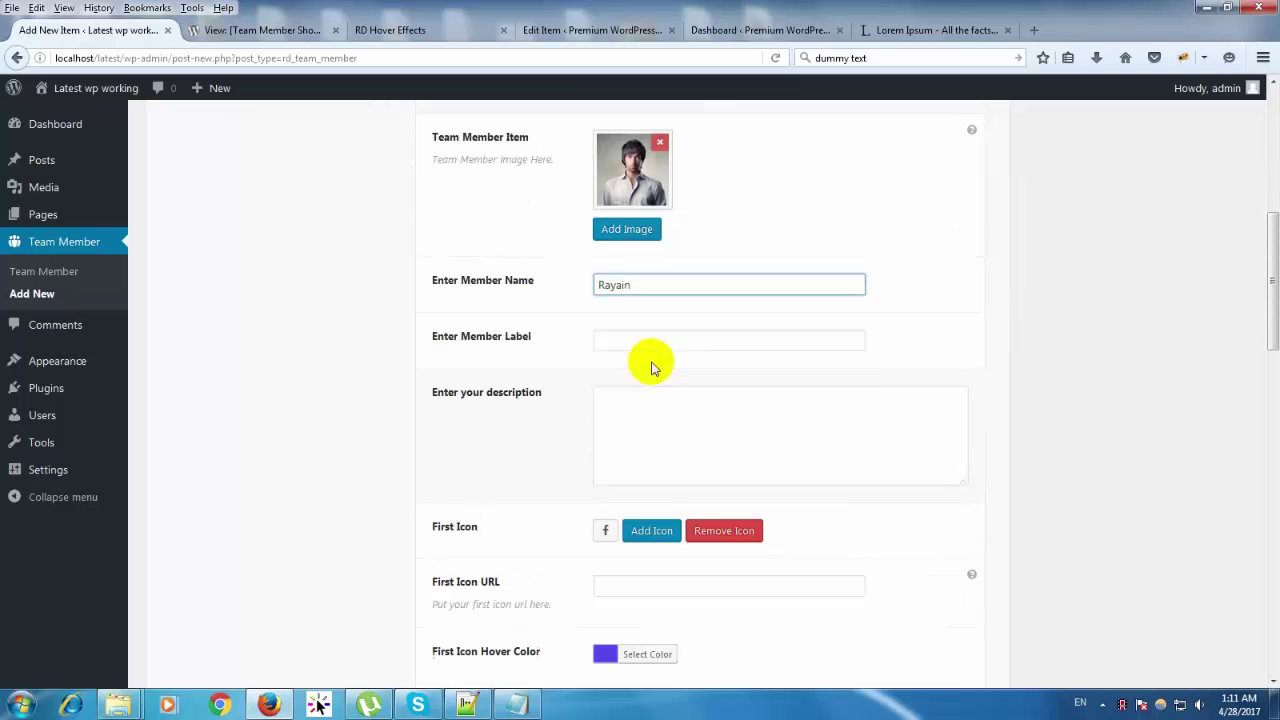
left_click(640, 340)
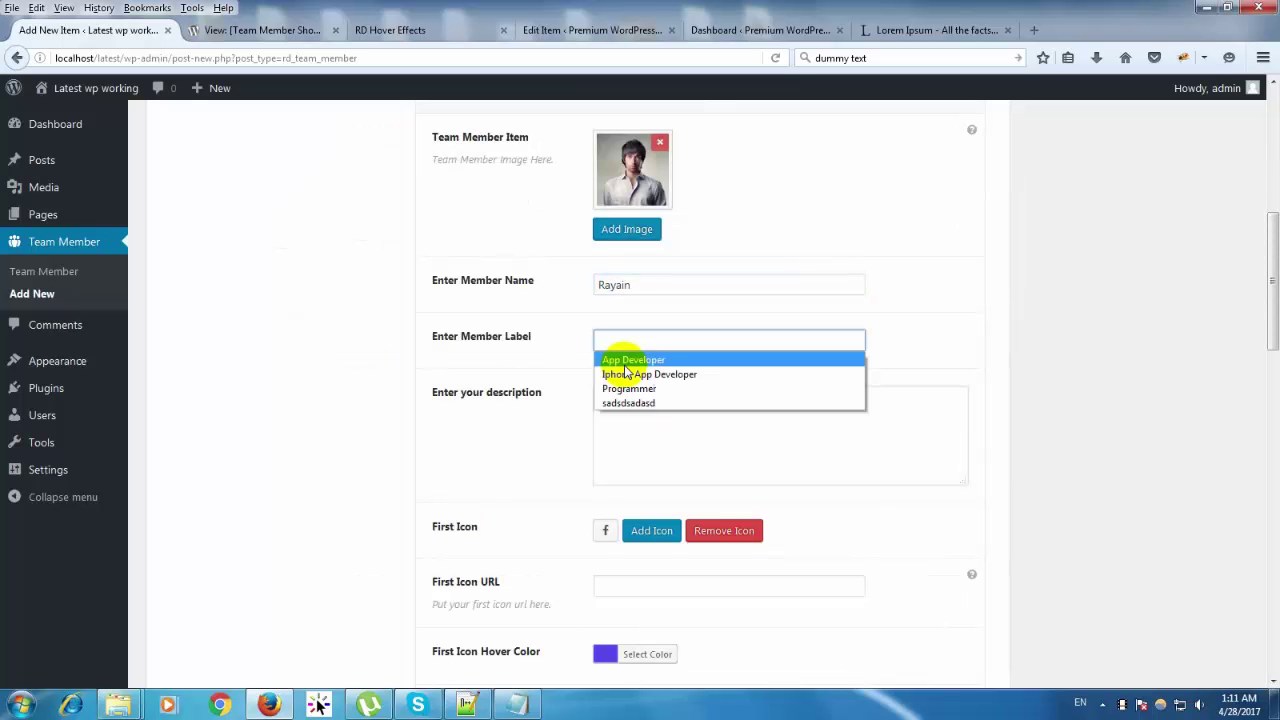
left_click(628, 359)
Step: Set the fourth member's description to "Lorem Ipsum is simply dummy text of the printing and typesetting industry."
left_click(636, 440)
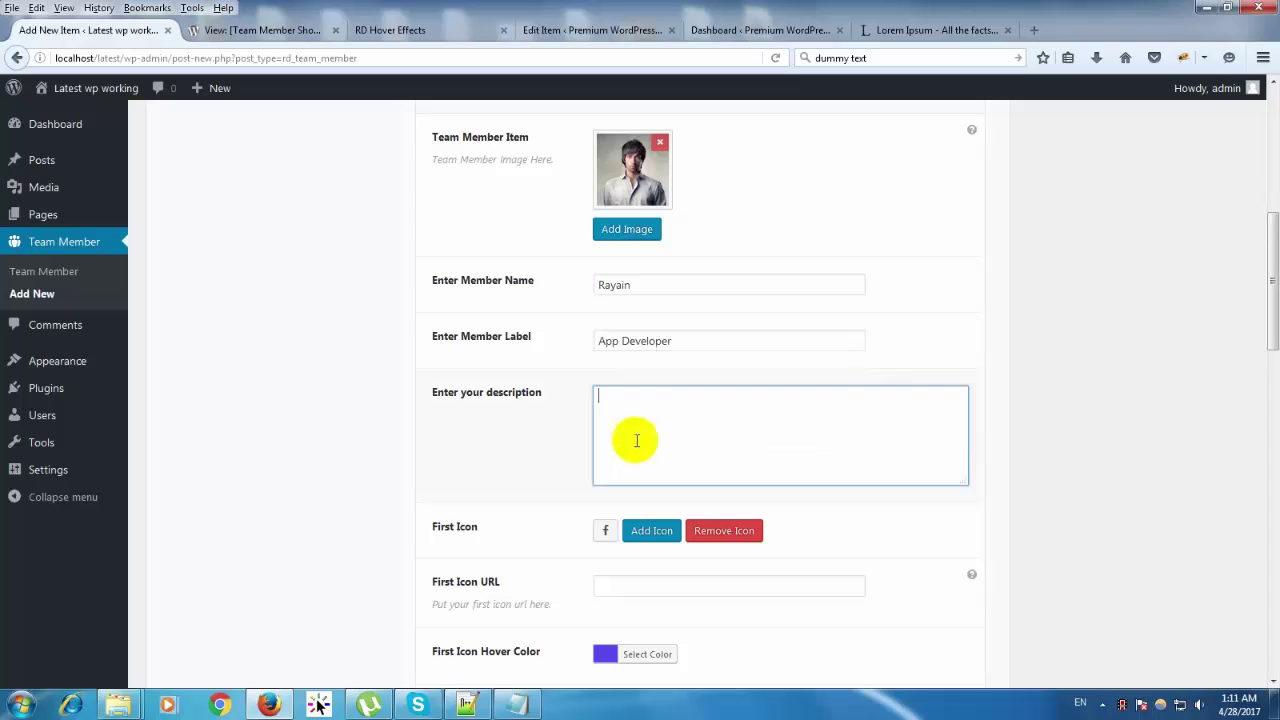
type("Lorem Ipsum is simply dummy text of the printing and typesetting industry.")
scroll(657, 470, "down", 3)
left_click(625, 313)
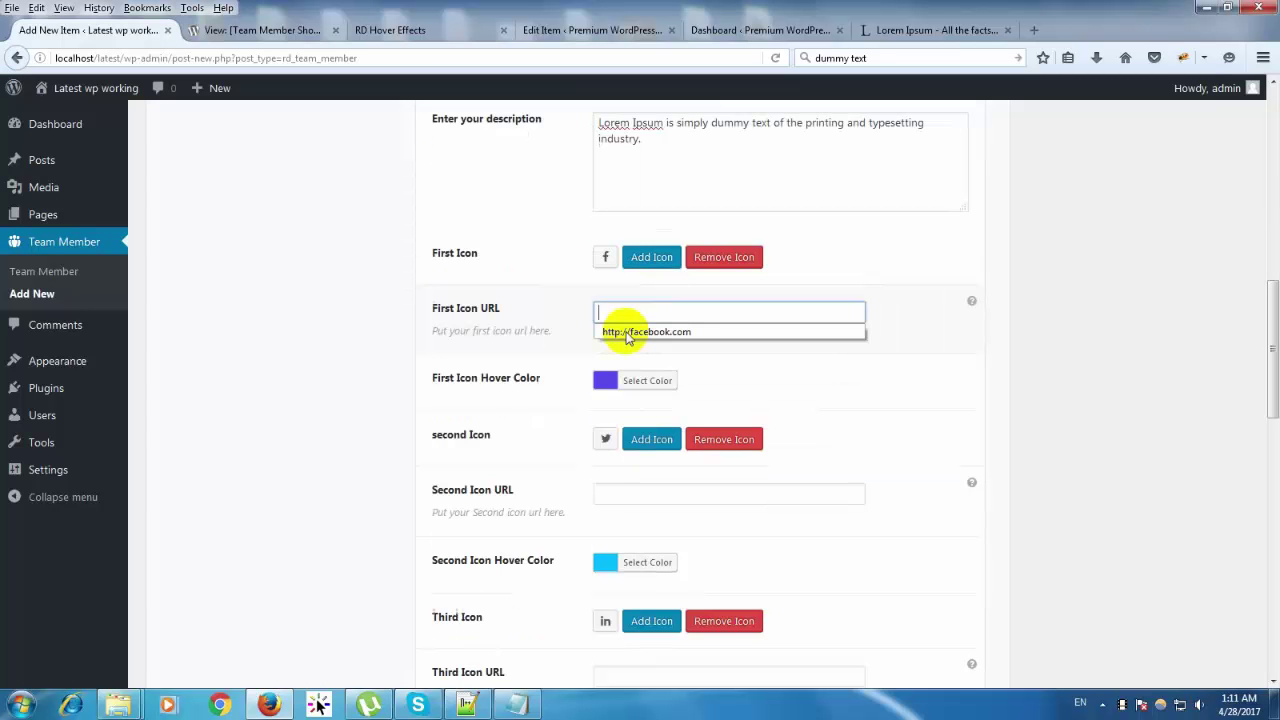
left_click(628, 335)
left_click(626, 496)
left_click(628, 514)
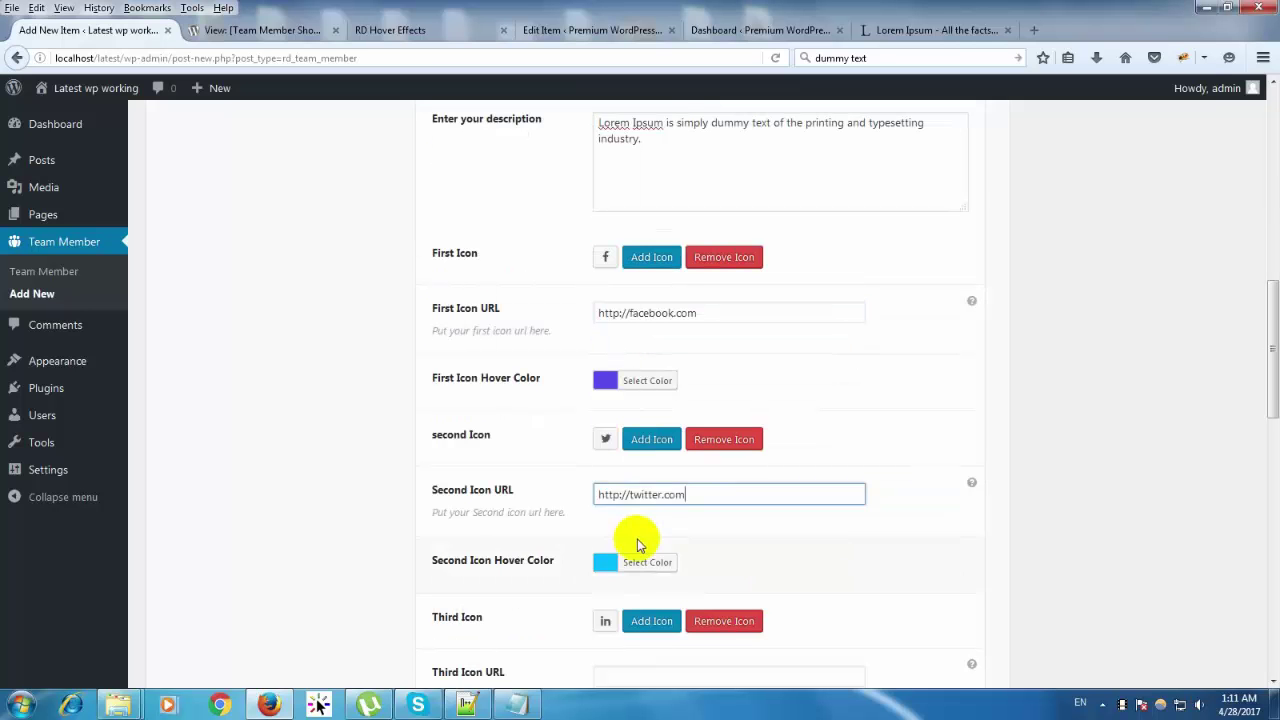
scroll(640, 543, "down", 3)
left_click(623, 403)
left_click(643, 422)
scroll(633, 266, "down", 3)
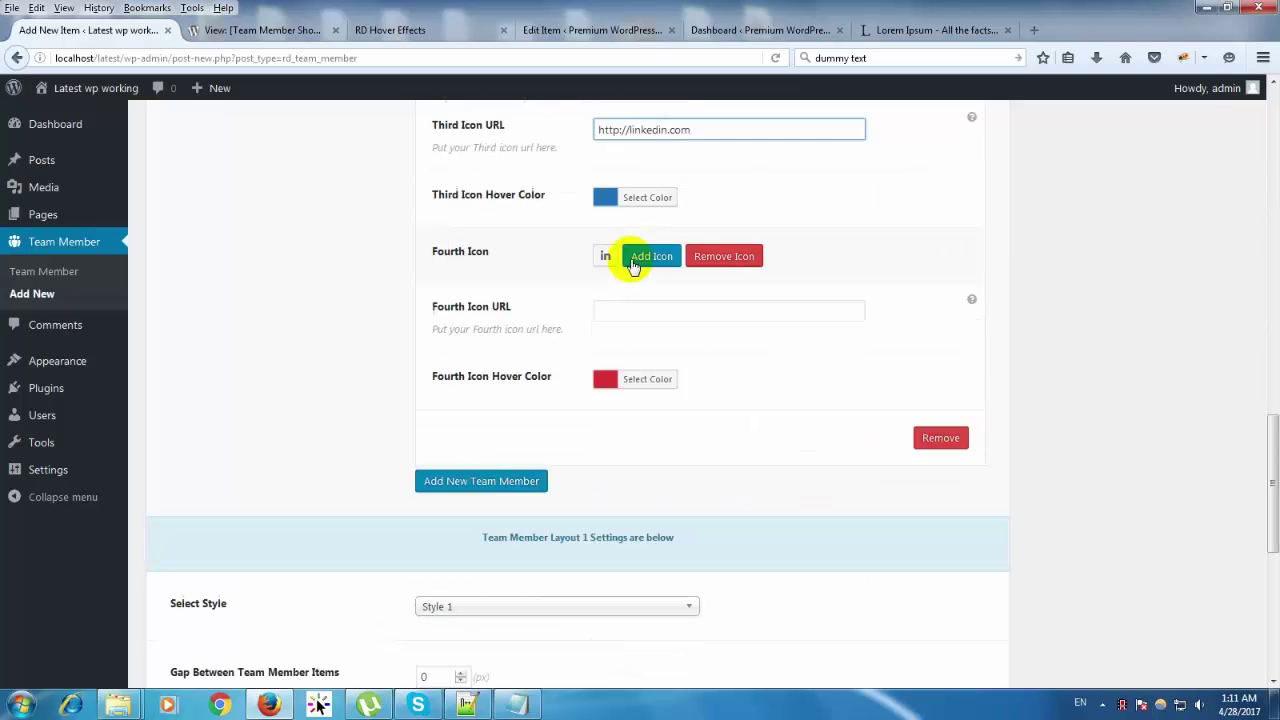
left_click(650, 257)
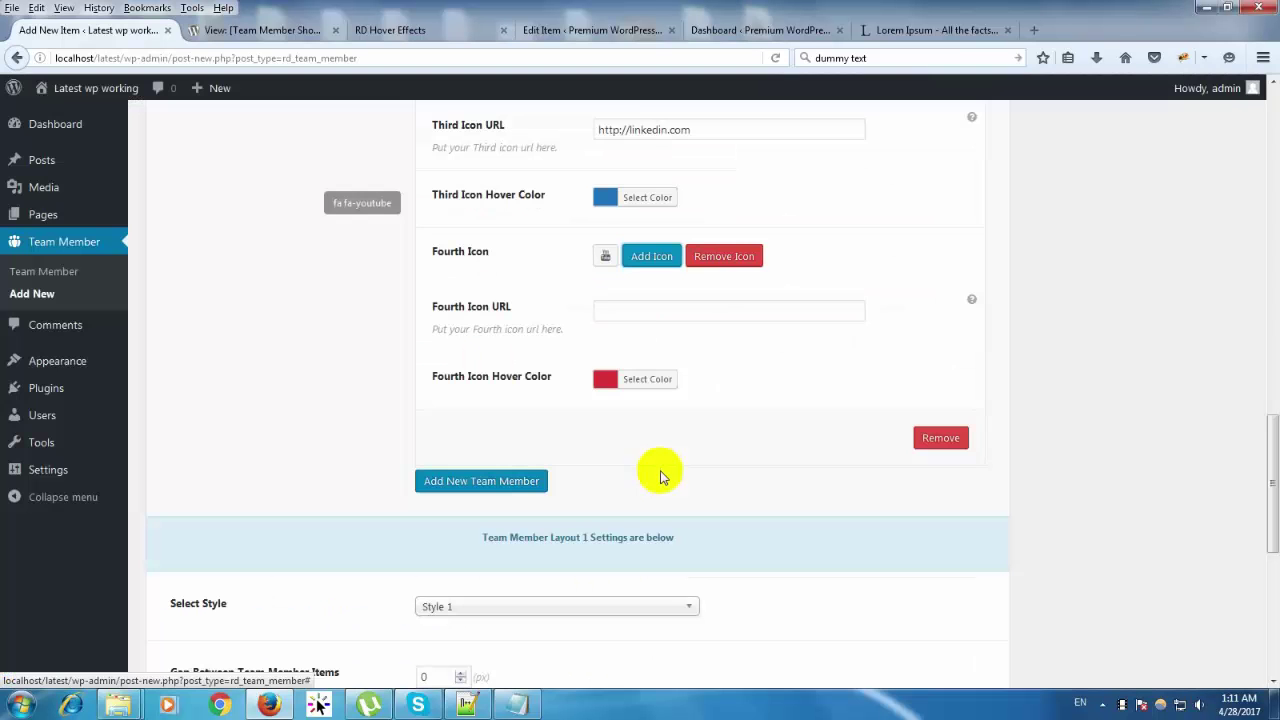
left_click(630, 313)
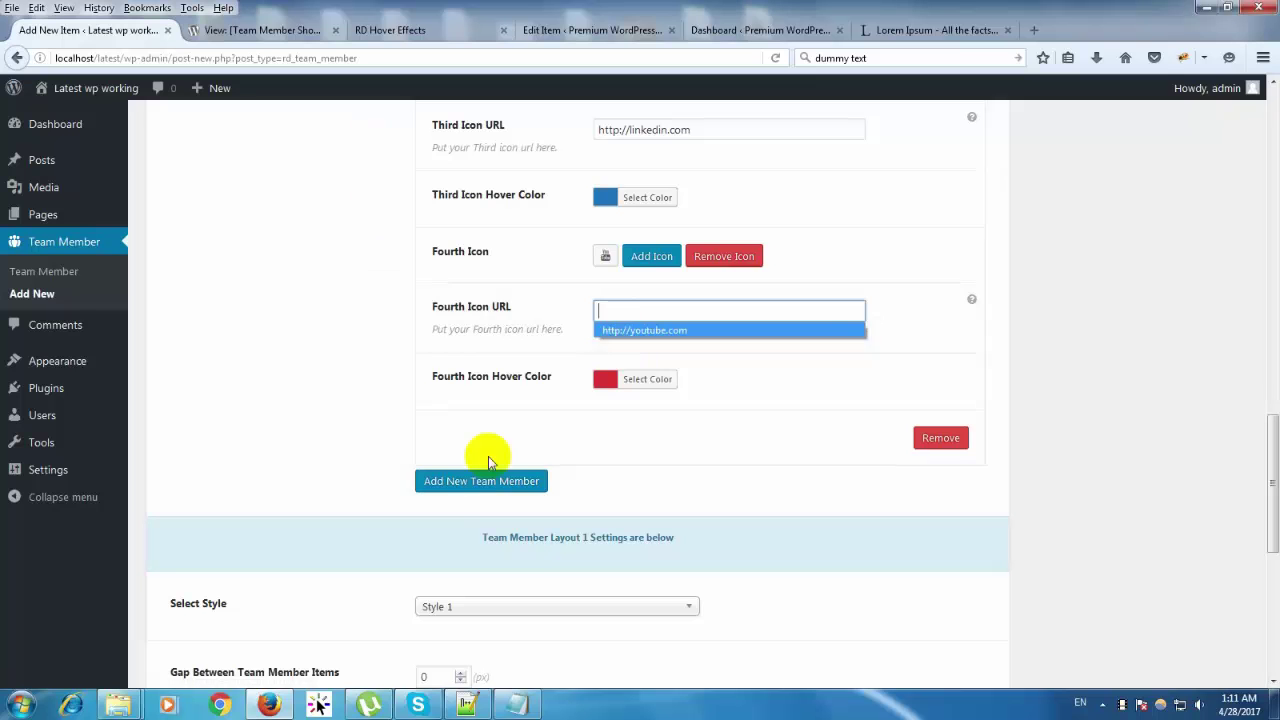
key("Return")
Step: Review the member entries and look through the Layout 1 style options, keeping Style 1
scroll(740, 590, "up", 4)
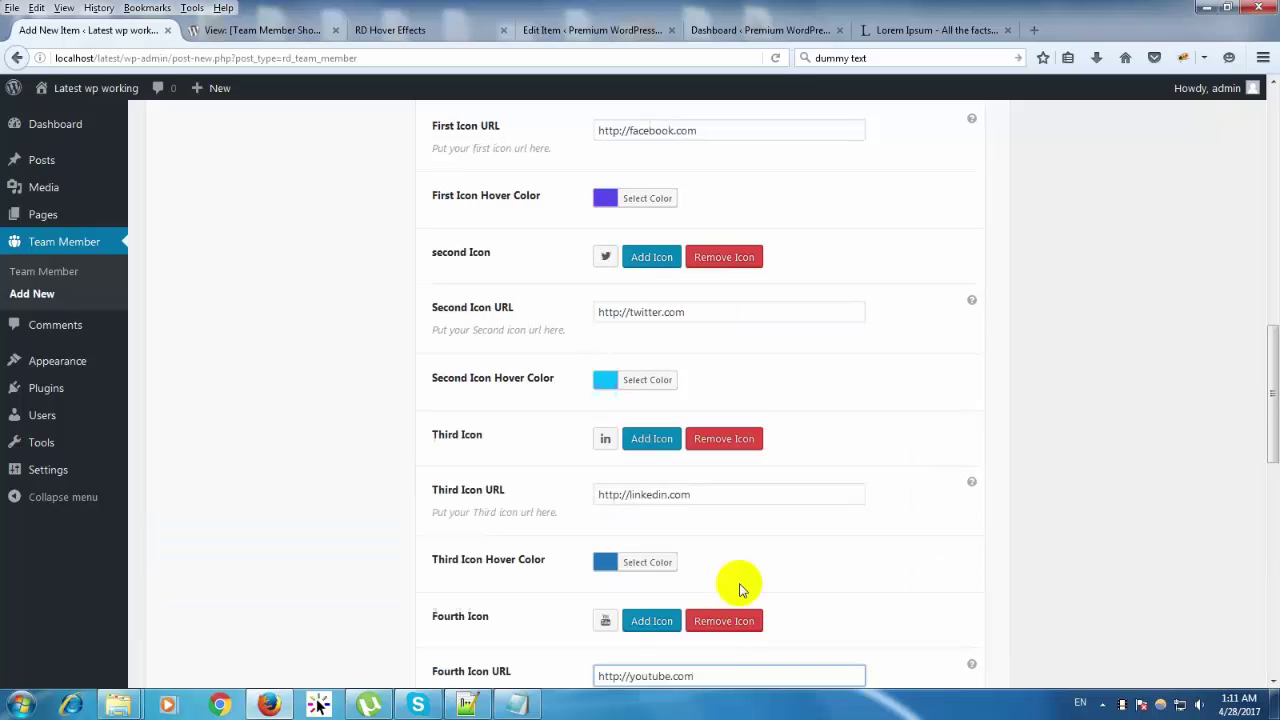
scroll(508, 480, "up", 10)
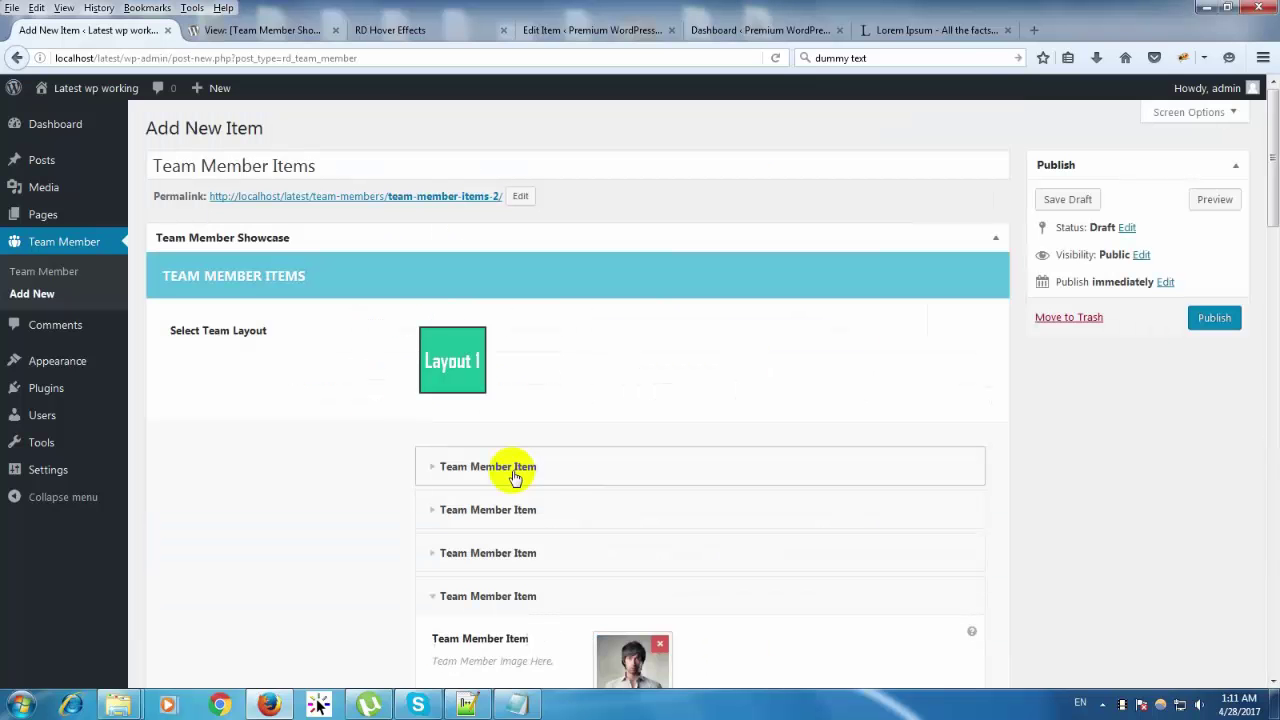
scroll(623, 567, "down", 3)
scroll(620, 565, "down", 10)
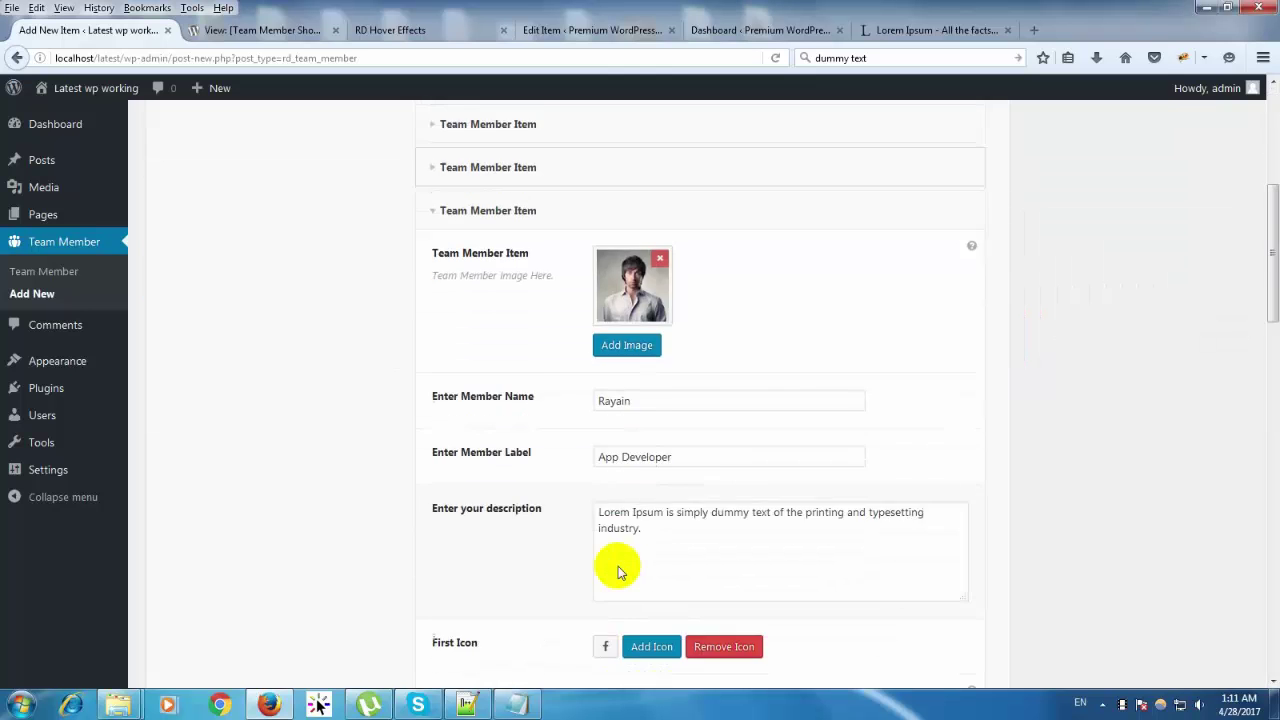
scroll(593, 545, "down", 2)
left_click(498, 424)
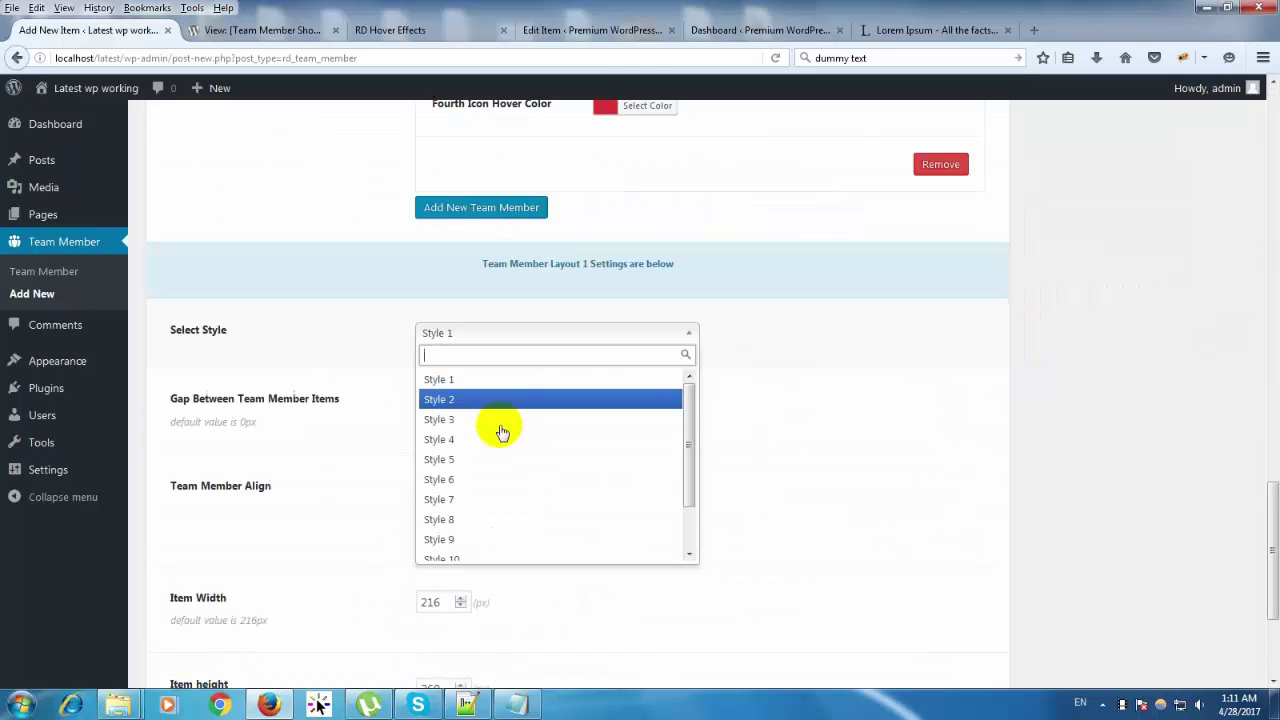
left_click_drag(688, 440, 686, 474)
left_click(499, 345)
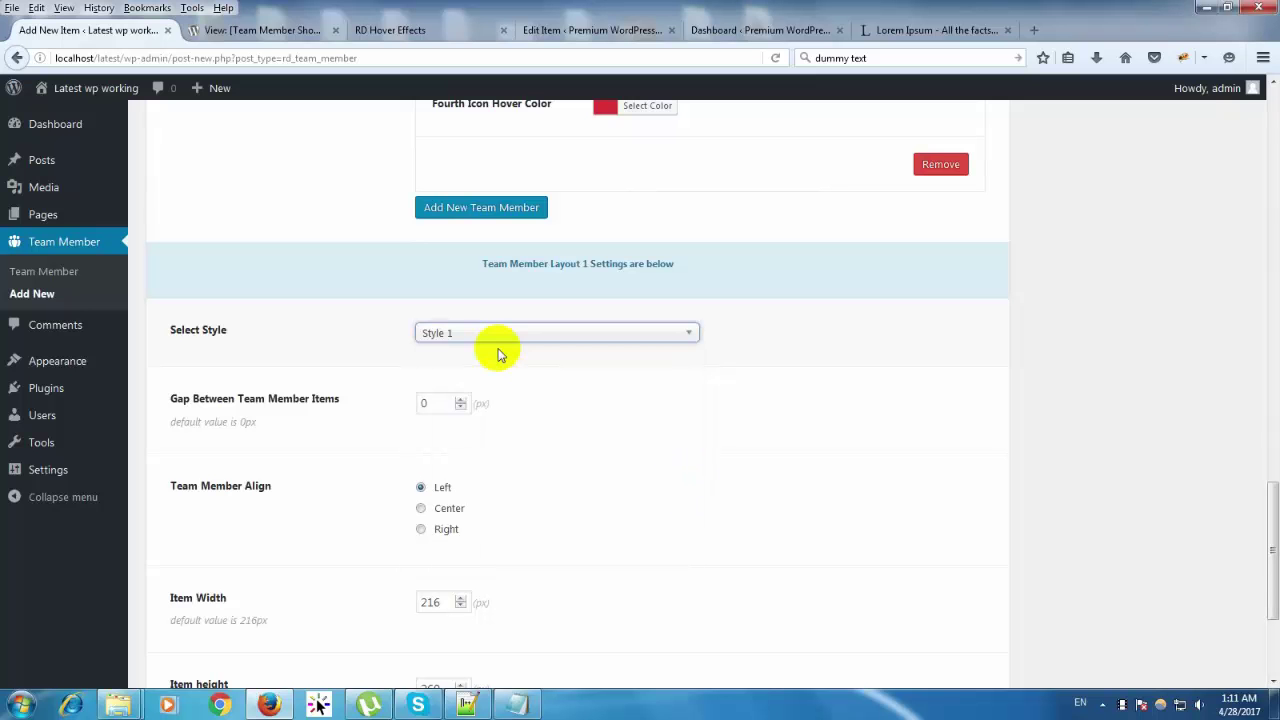
Step: Set the gap between team member items to 2 px
left_click_drag(169, 398, 275, 405)
left_click(460, 400)
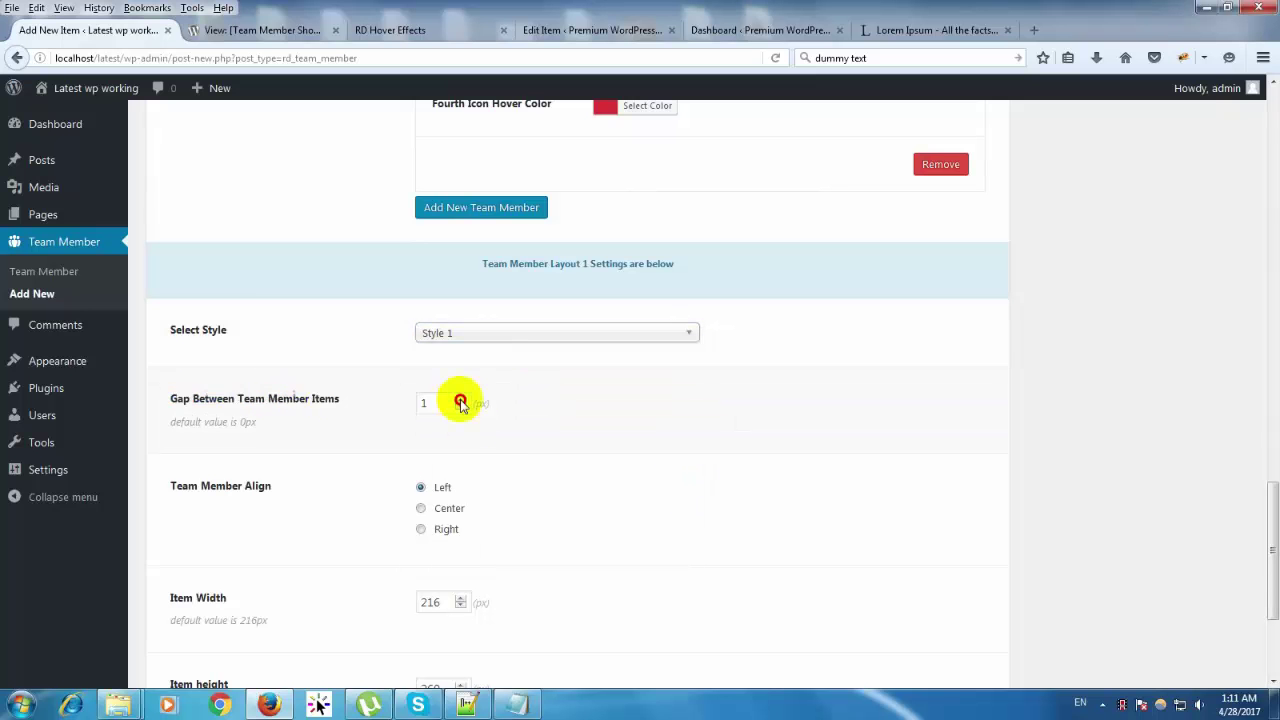
left_click(460, 400)
left_click(460, 400)
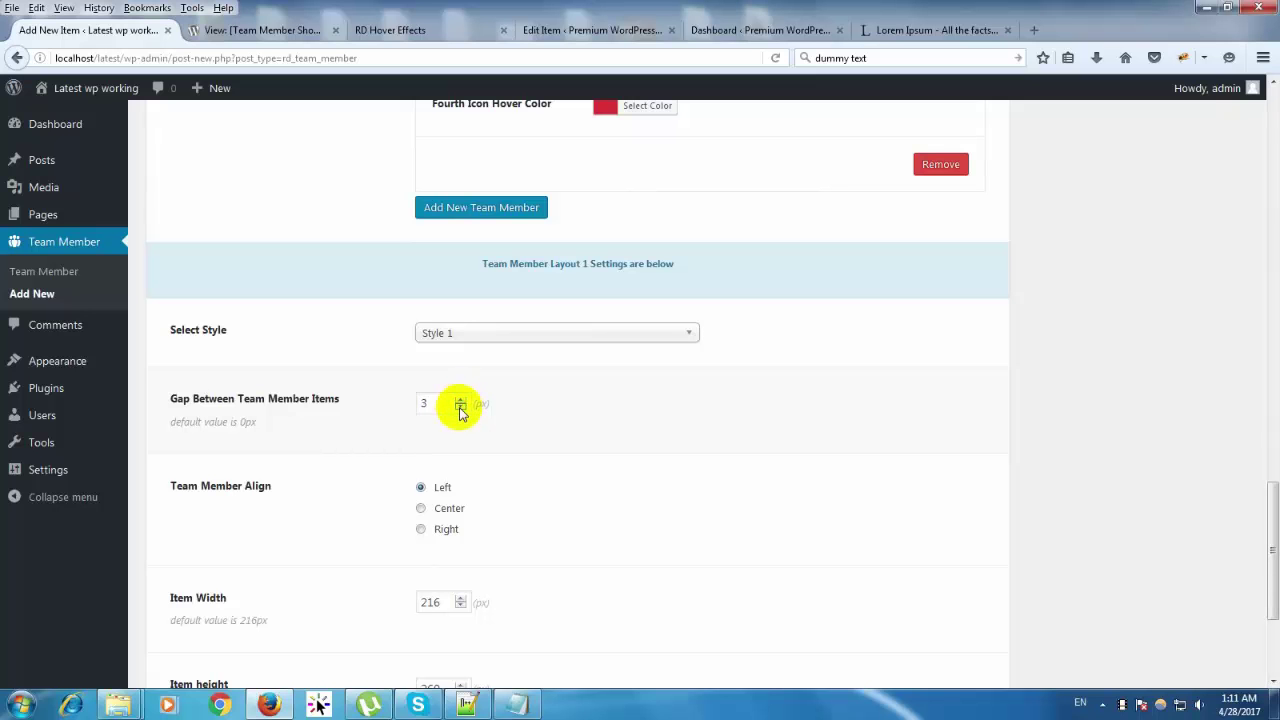
left_click(460, 407)
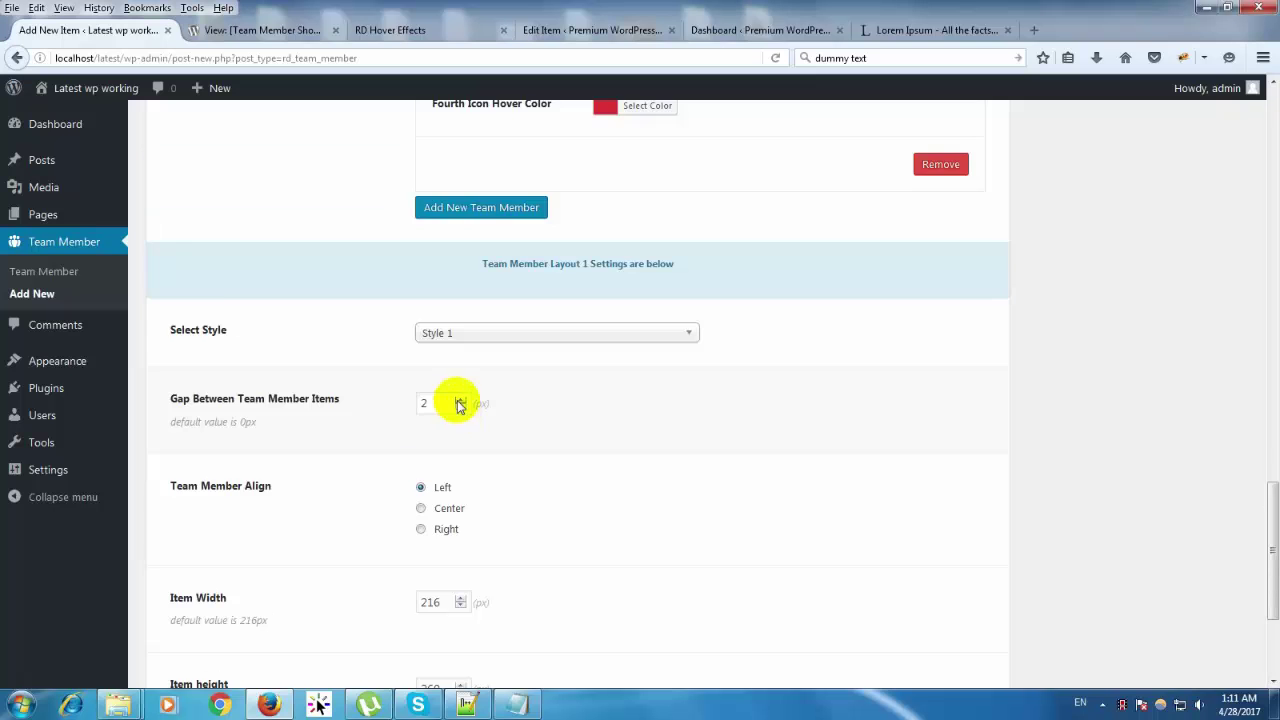
Step: Publish the Team Member Items showcase
scroll(432, 478, "down", 2)
scroll(937, 630, "up", 10)
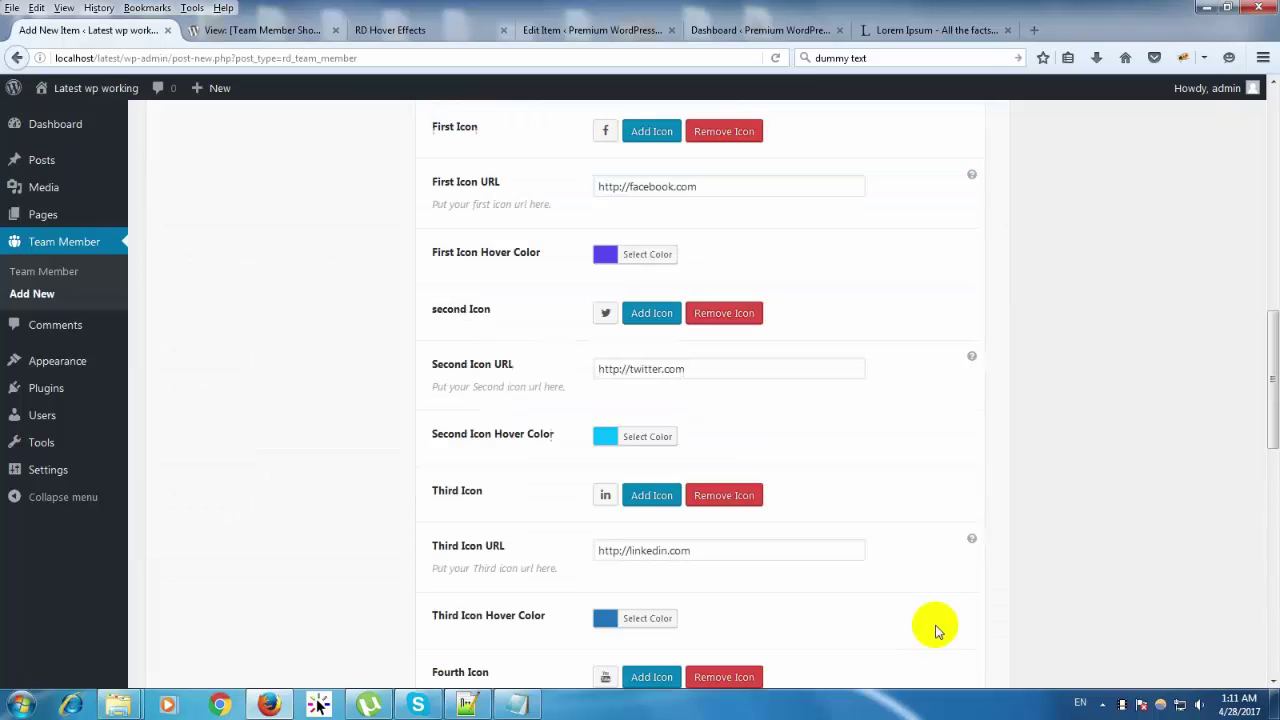
scroll(937, 630, "up", 15)
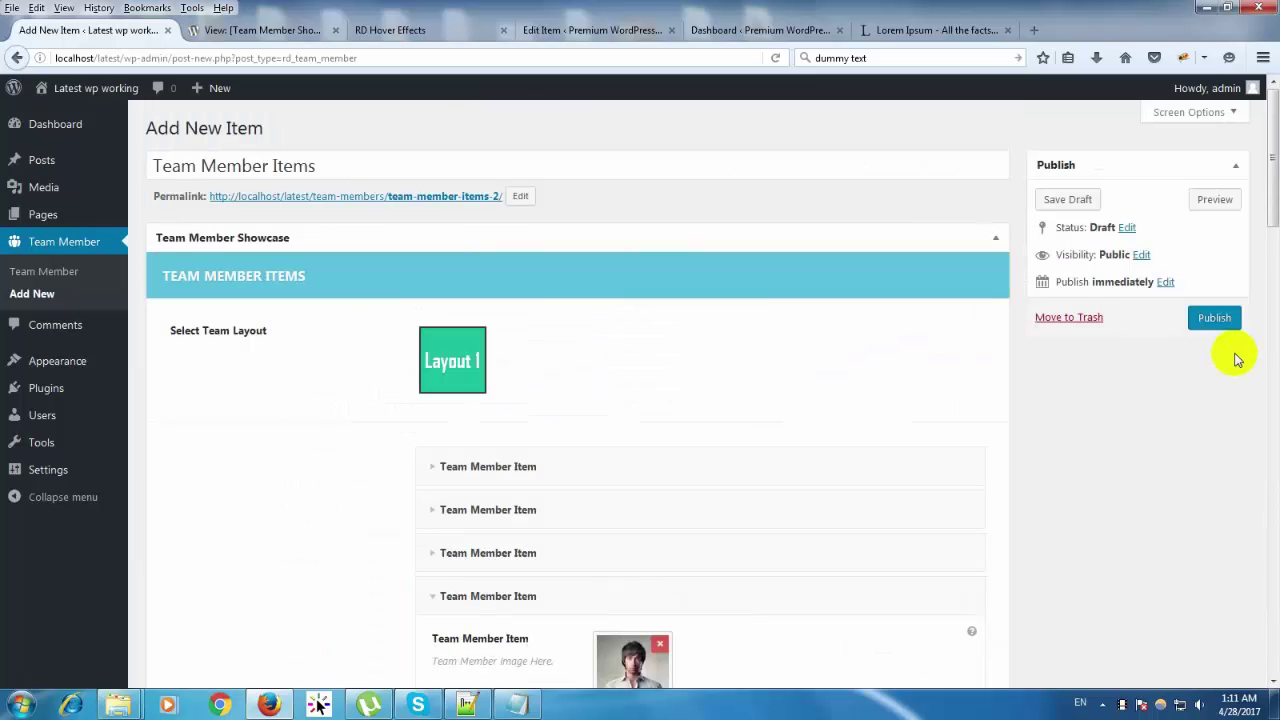
left_click(1218, 318)
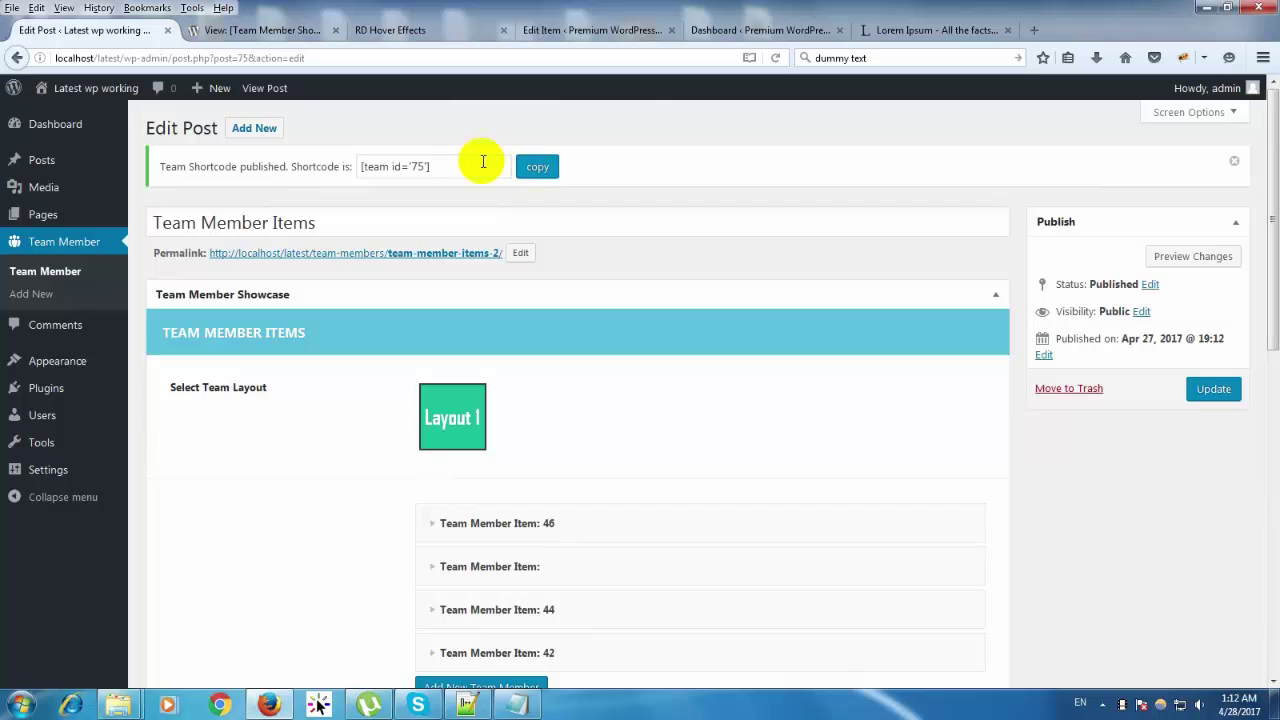
Step: Create a new WordPress page in a separate browser tab and title it "Team member Items DEmo"
mouse_move(43, 214)
left_click(168, 247)
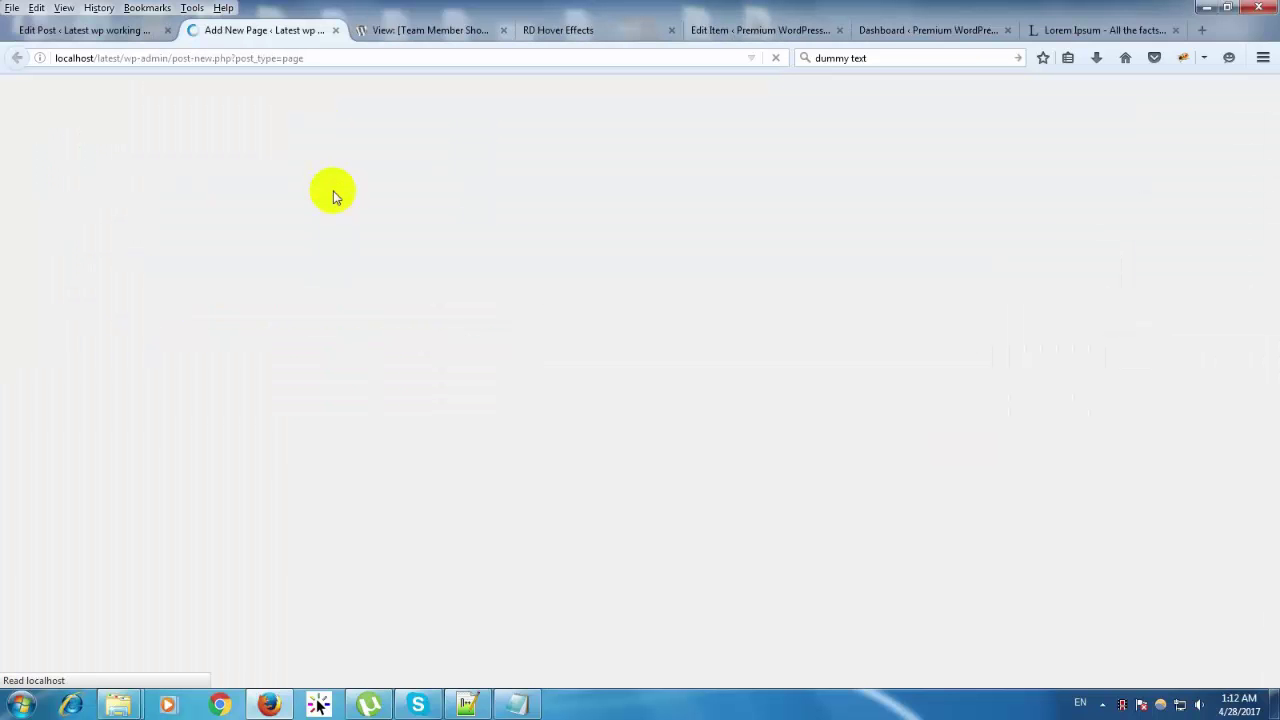
type("Team ")
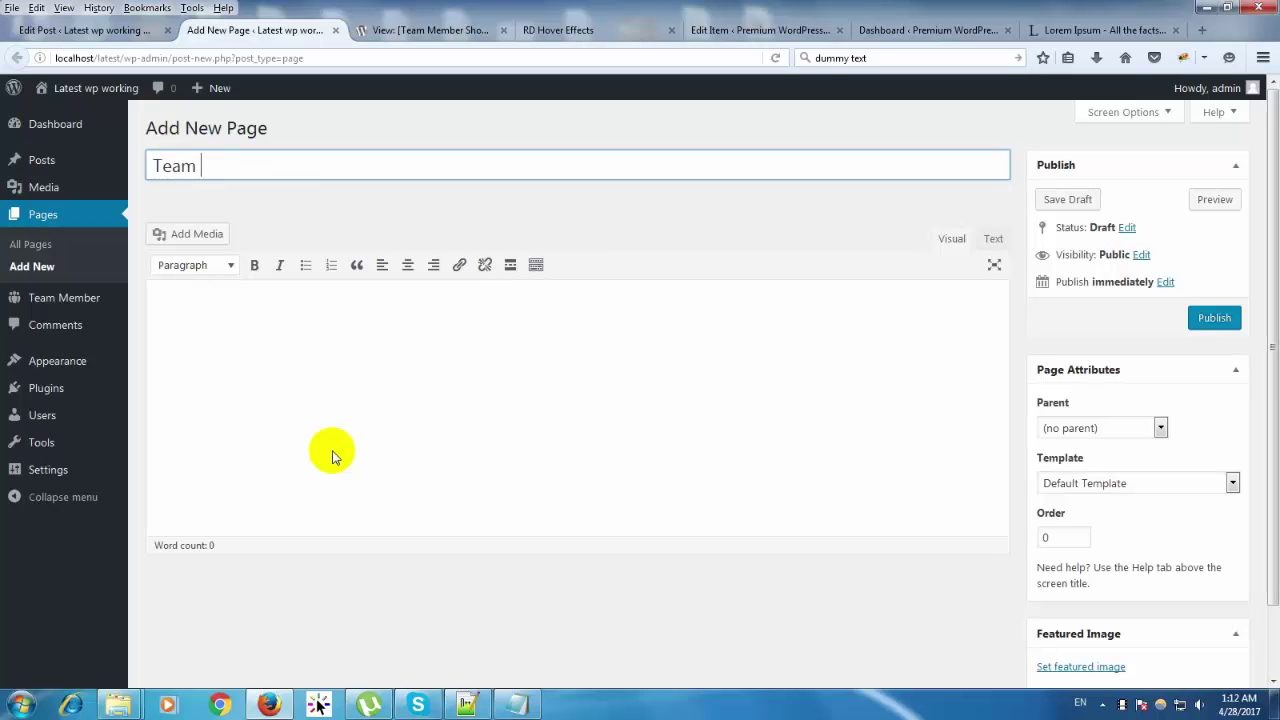
type("member Items D")
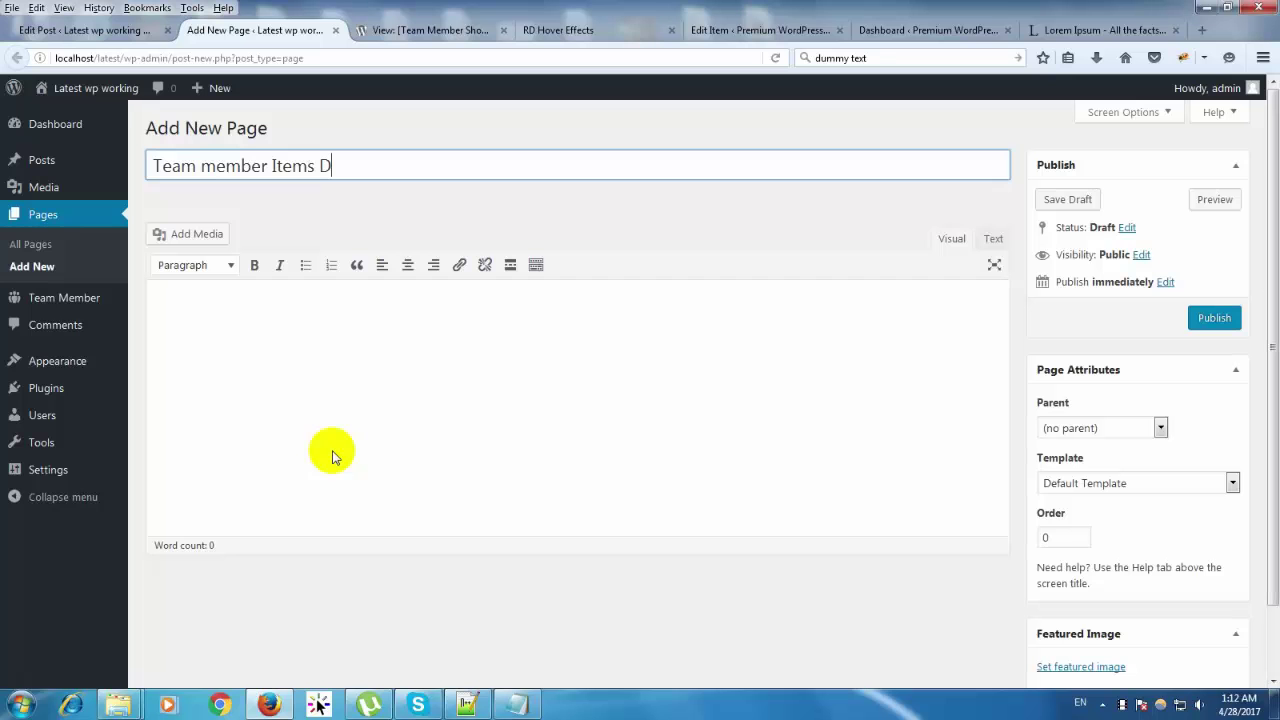
type("Emo")
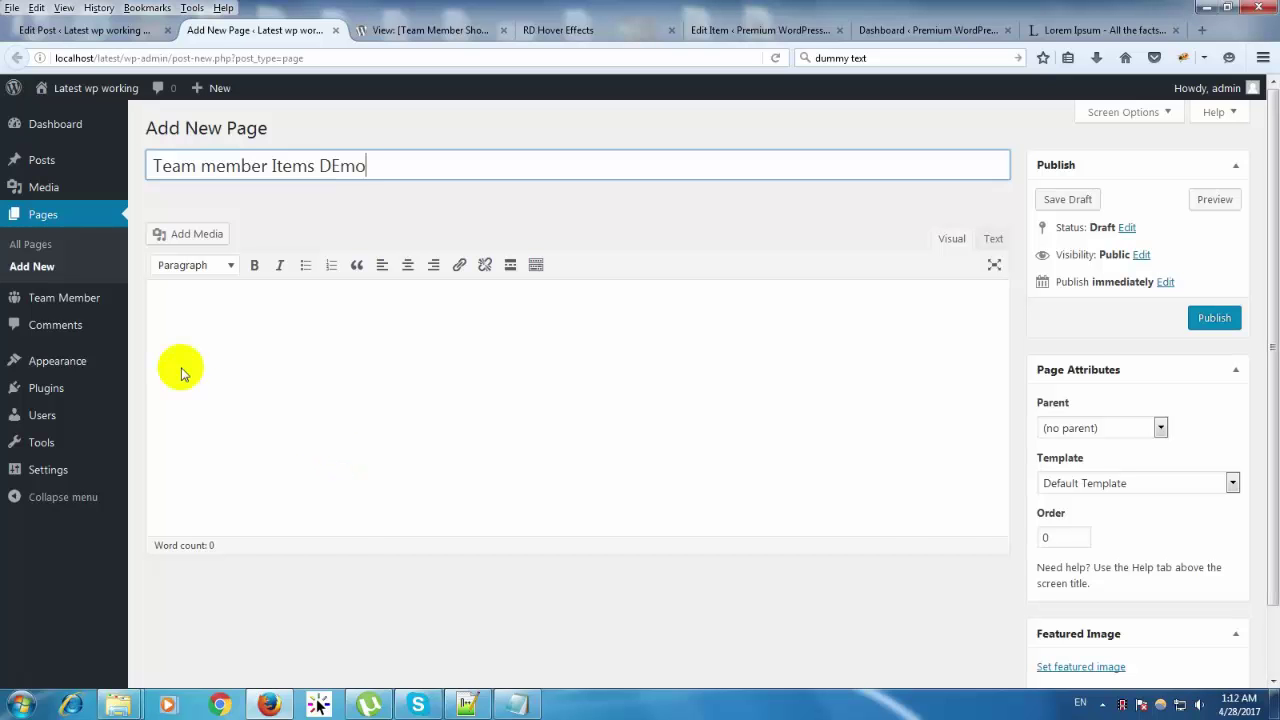
Step: Paste the shortcode [team id='75'] into the page content and choose the Full-width Page Template, No Sidebar
right_click(191, 317)
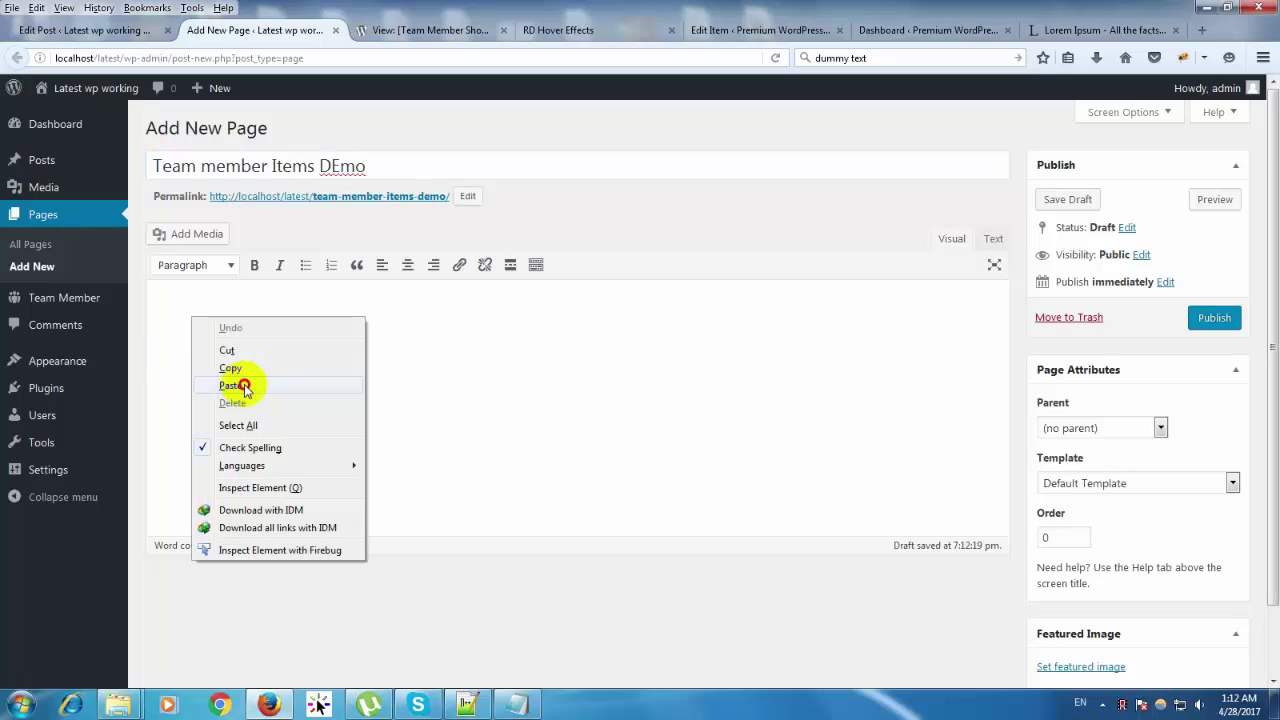
left_click(231, 386)
left_click(1085, 484)
left_click(1110, 533)
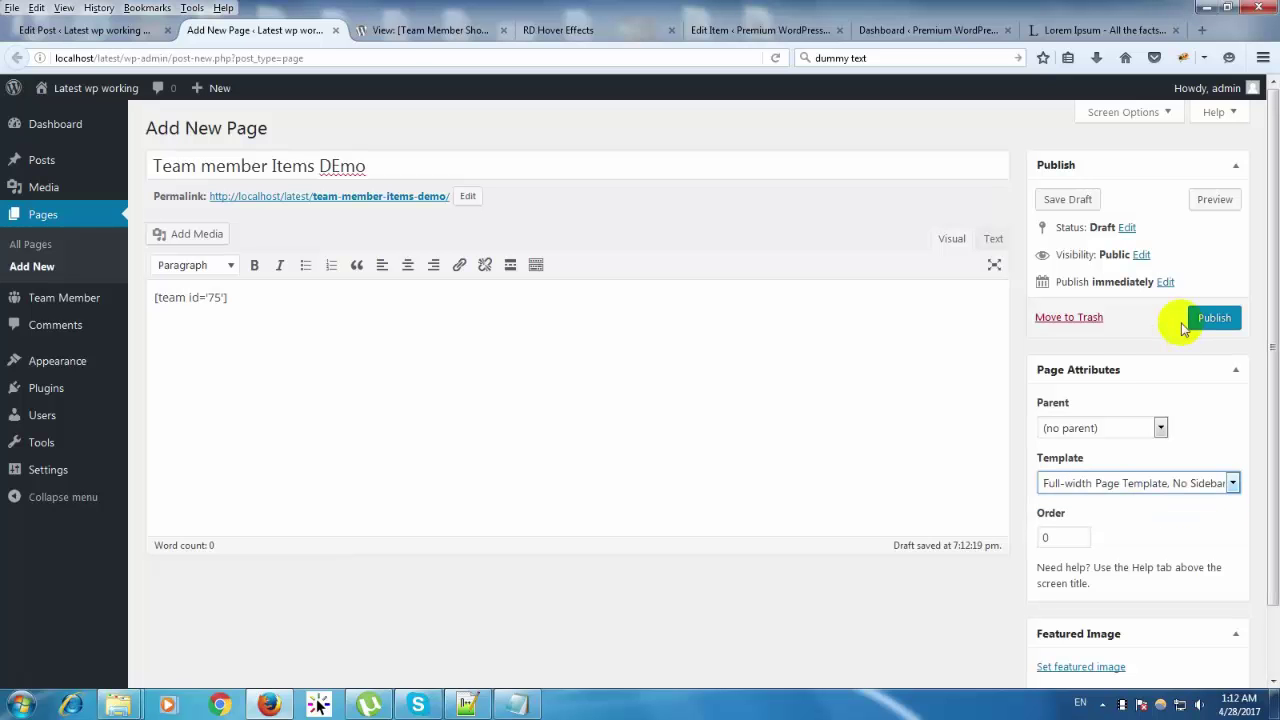
Step: Publish the "Team member Items DEmo" page and open its live view in a new browser tab
left_click(1192, 320)
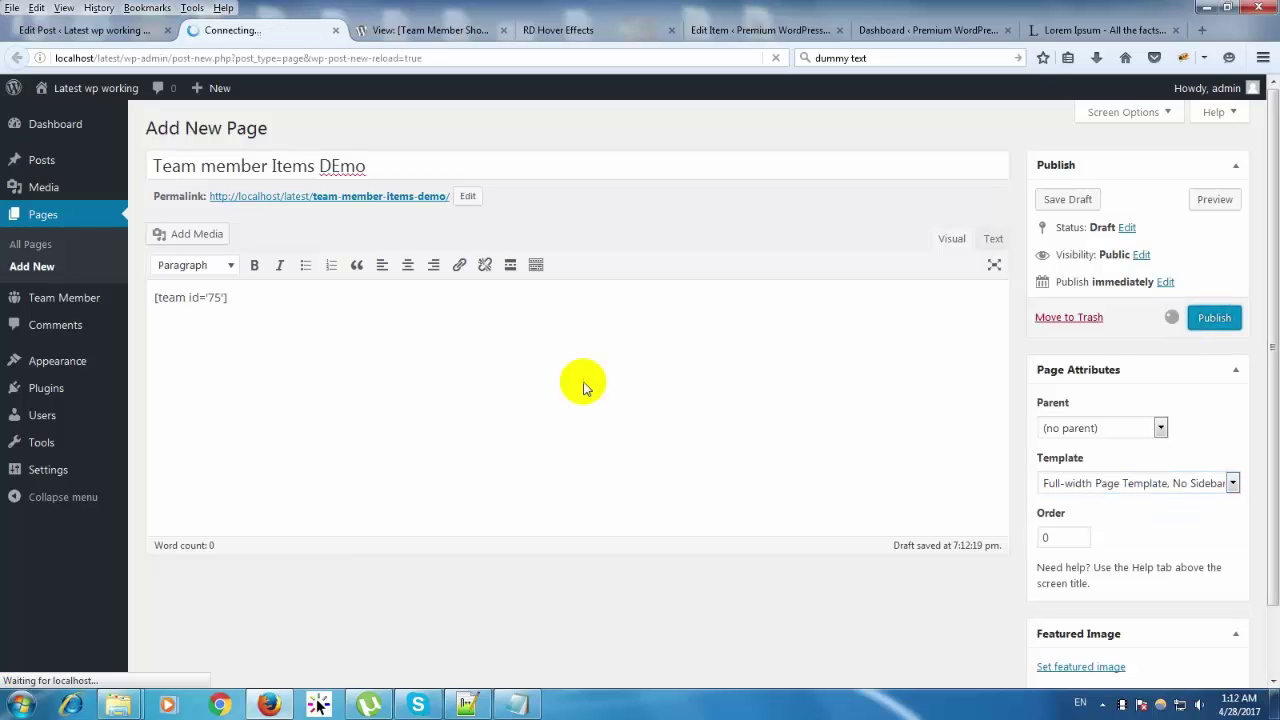
right_click(262, 163)
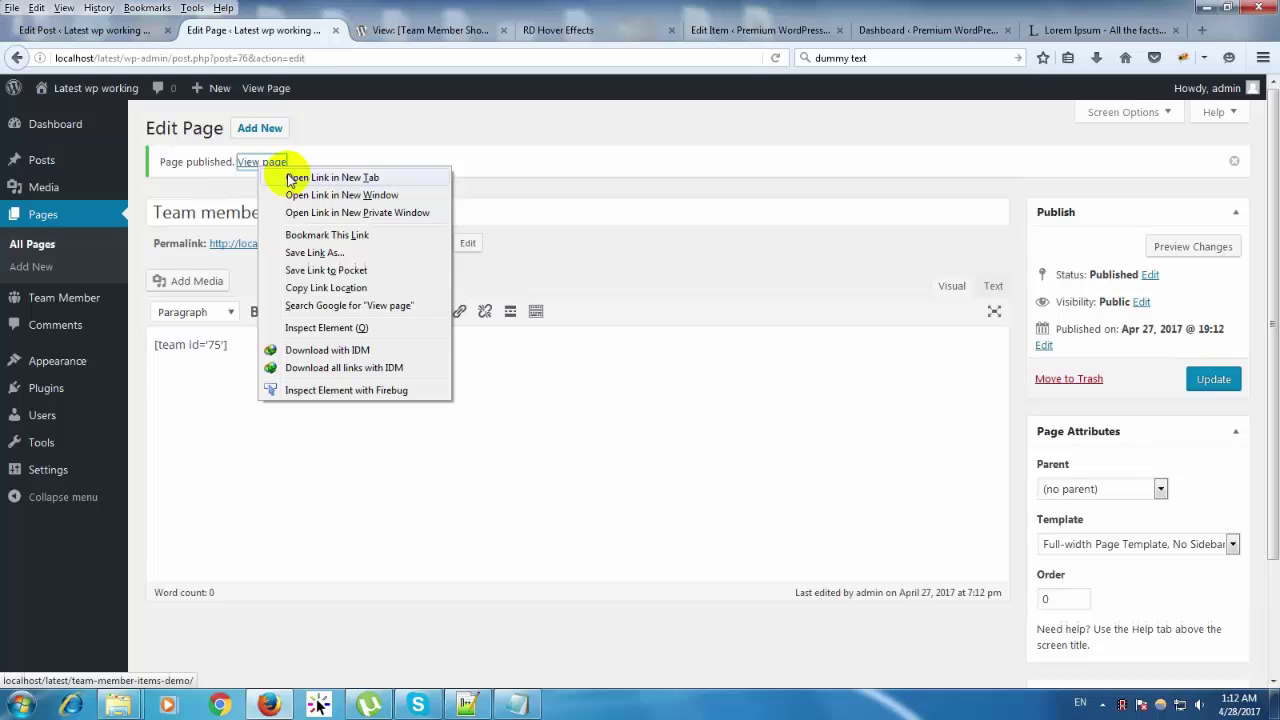
left_click(330, 177)
left_click(350, 31)
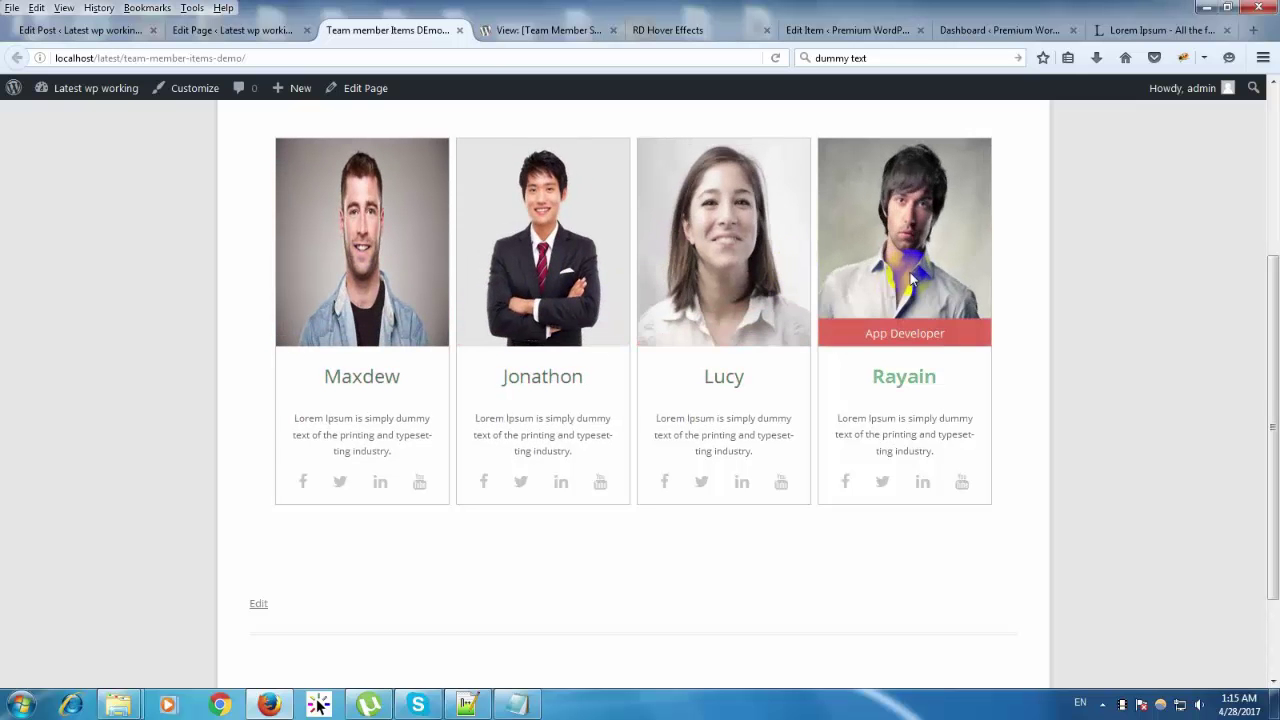
Step: Check the showcase's responsive layout by shrinking and widening the browser window, and maximize the window again
left_click(1227, 7)
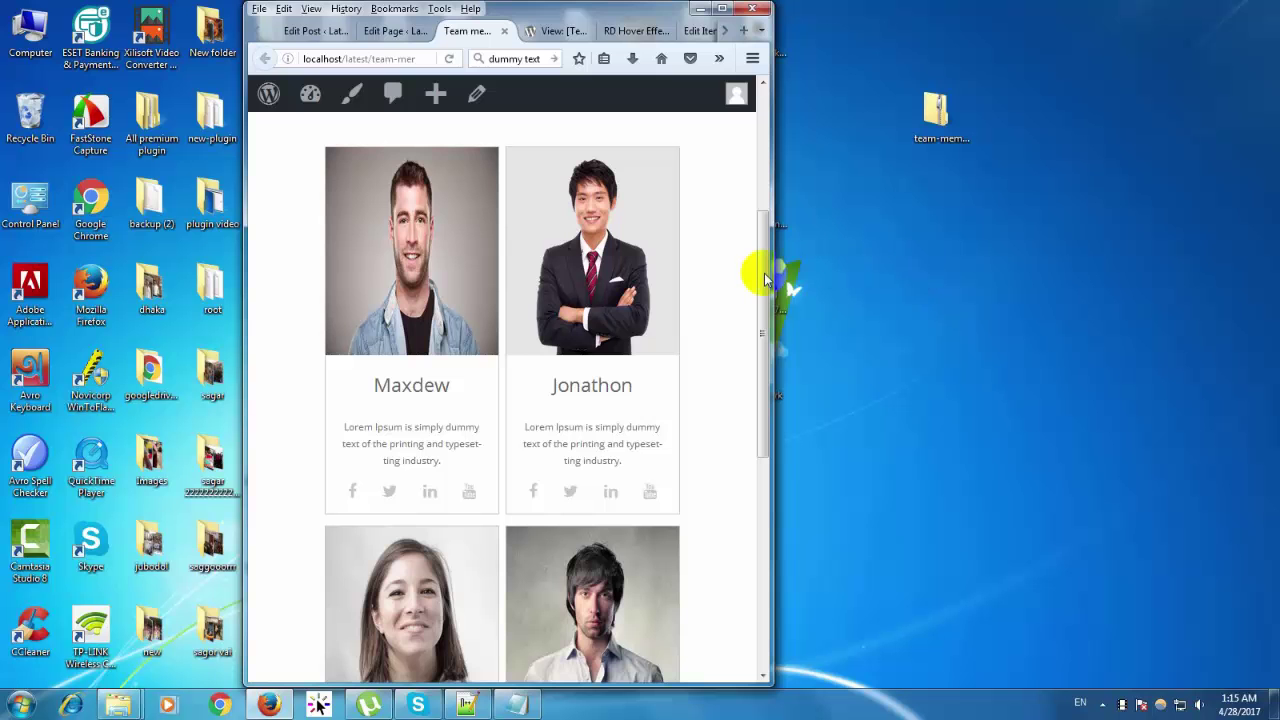
left_click_drag(771, 280, 1255, 180)
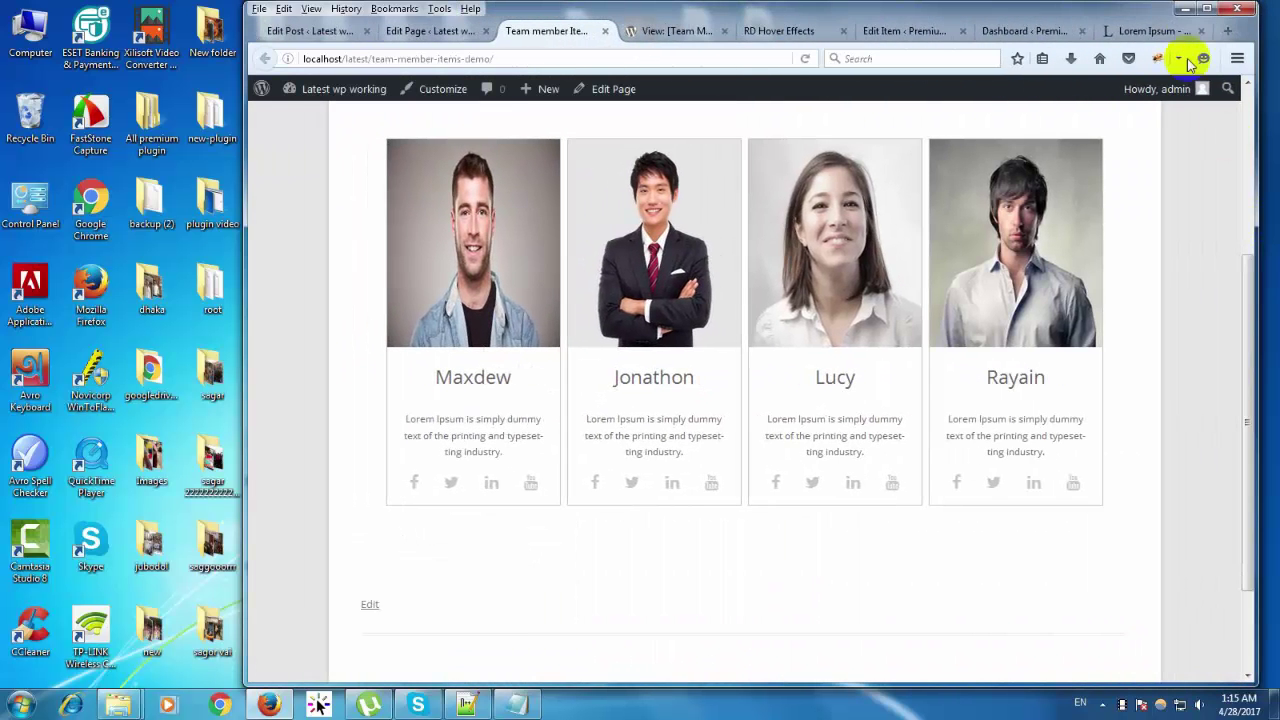
left_click(1206, 9)
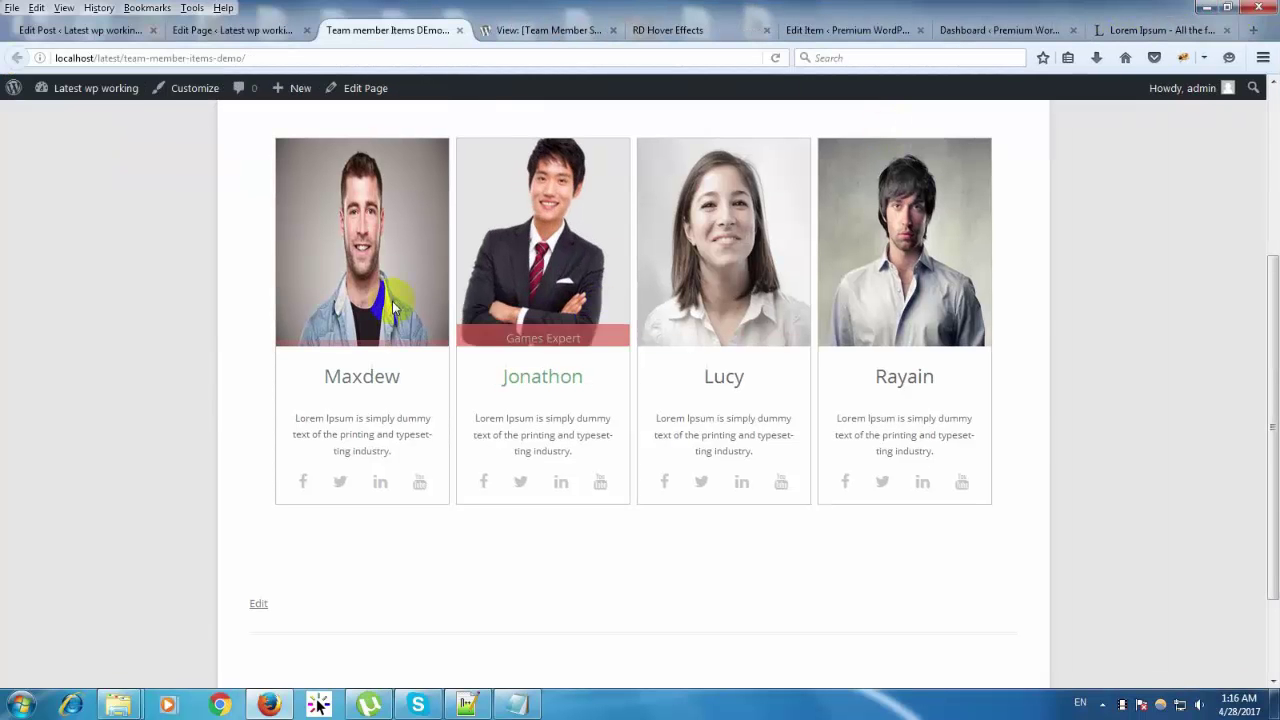
Step: Return to the Team Member Items showcase editor and set the Layout 1 style to Style 2
left_click(251, 30)
left_click(106, 30)
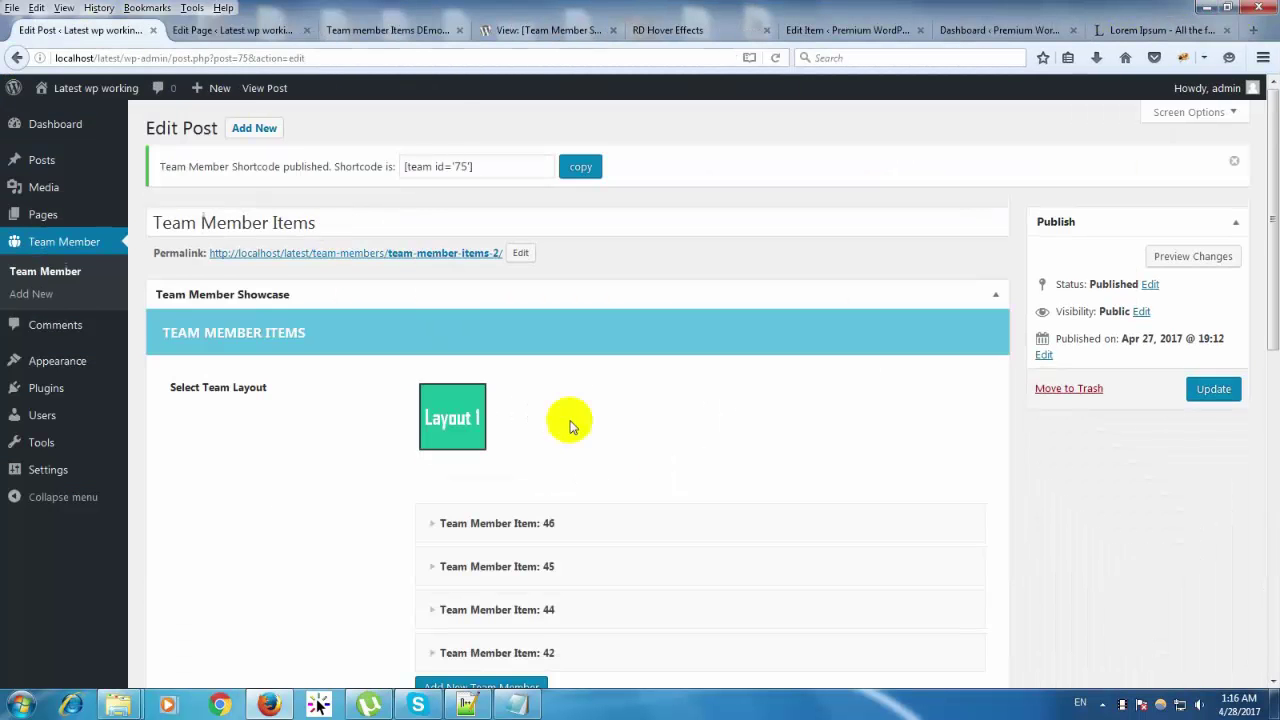
scroll(575, 428, "down", 3)
scroll(586, 432, "down", 2)
left_click(480, 357)
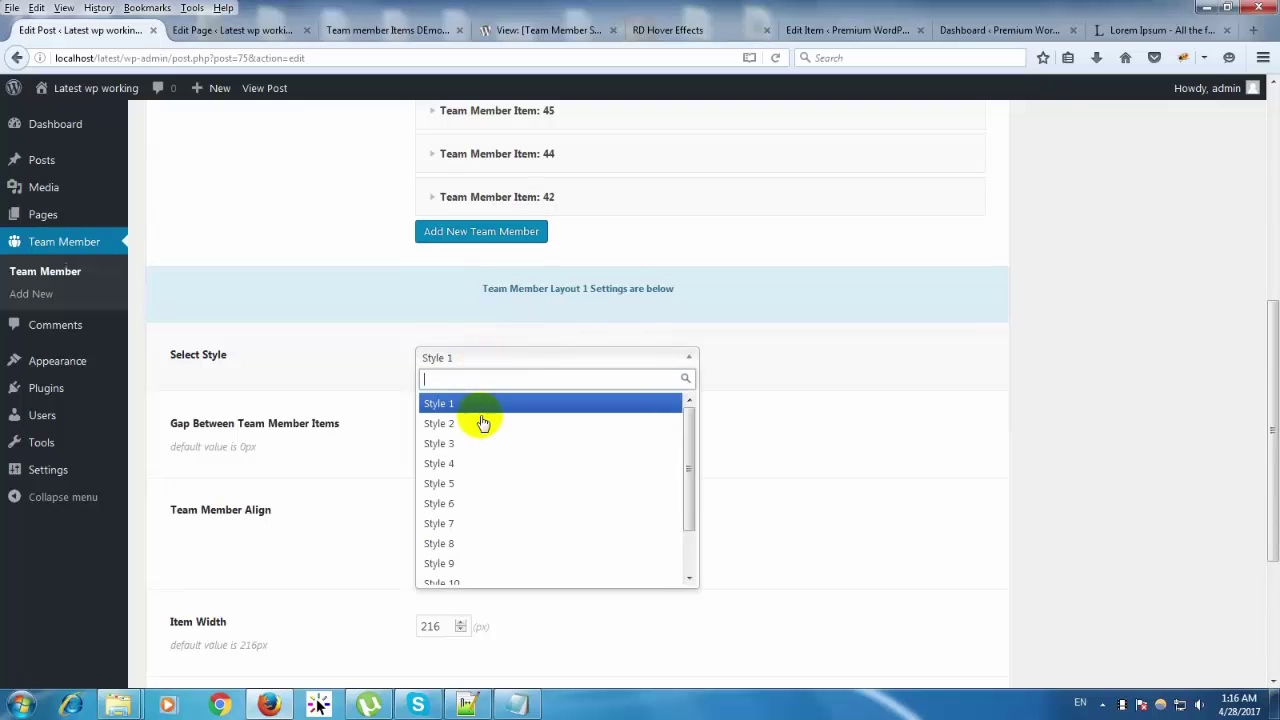
left_click(480, 424)
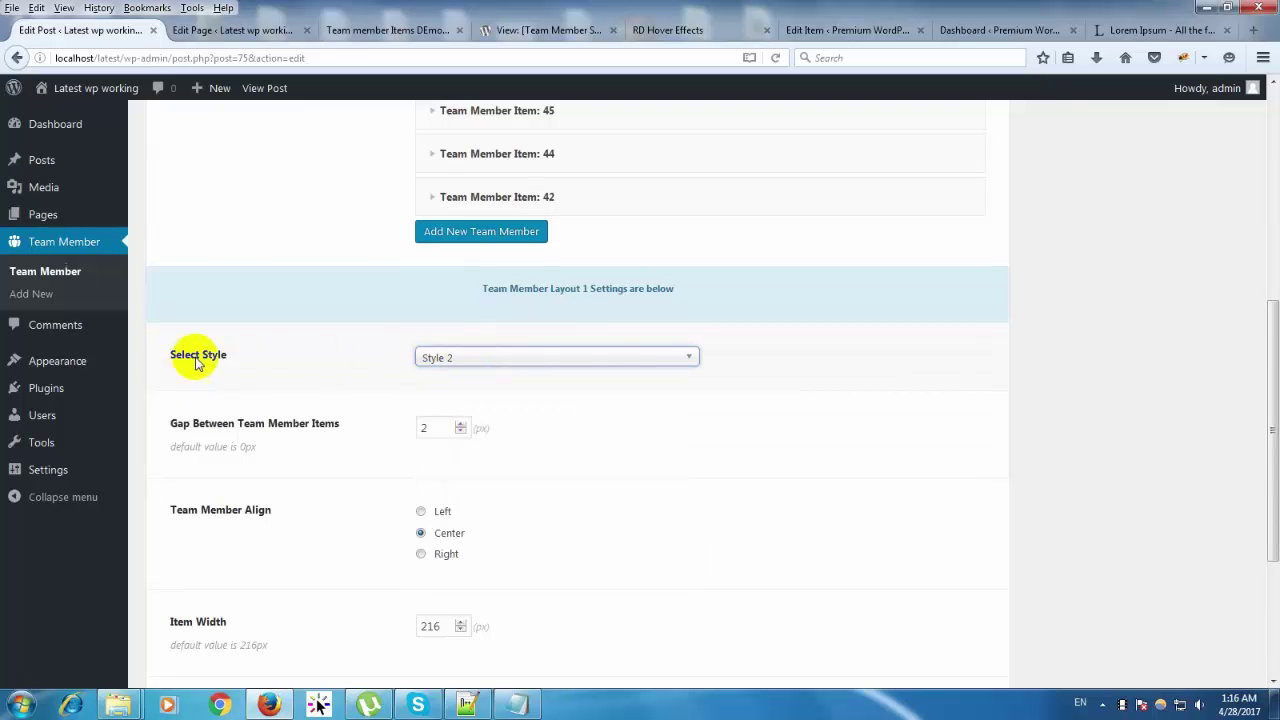
Step: Update the showcase with Style 2 and reload the live demo page
scroll(470, 420, "down", 4)
scroll(1186, 506, "up", 14)
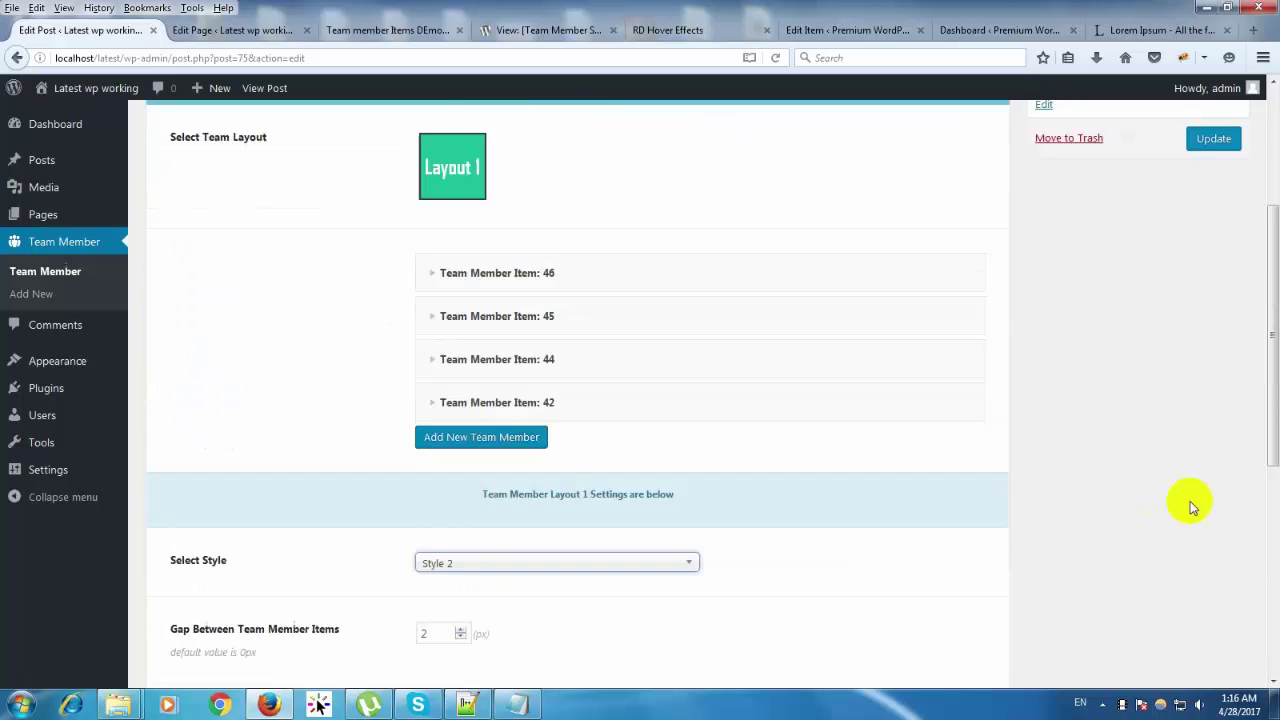
left_click(1214, 390)
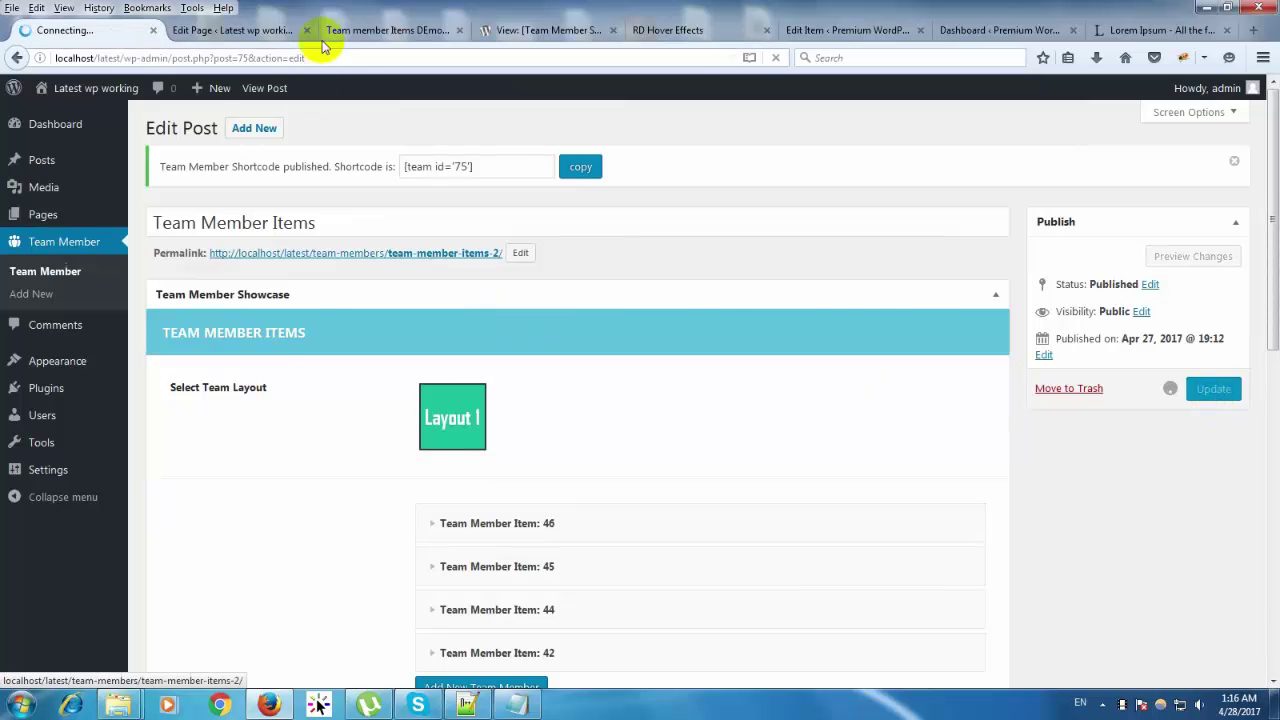
left_click(355, 38)
left_click(774, 57)
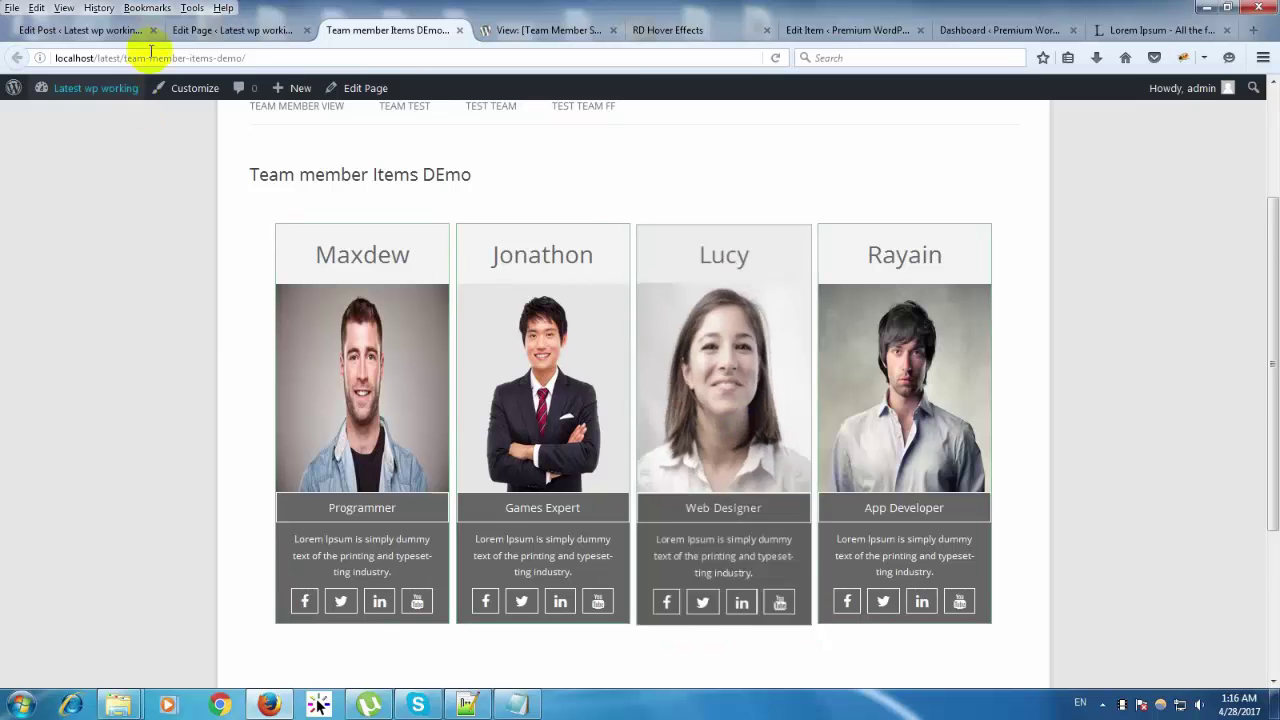
Step: Go back to the showcase editor and change the team member style to Style 6
left_click(113, 30)
scroll(680, 457, "down", 5)
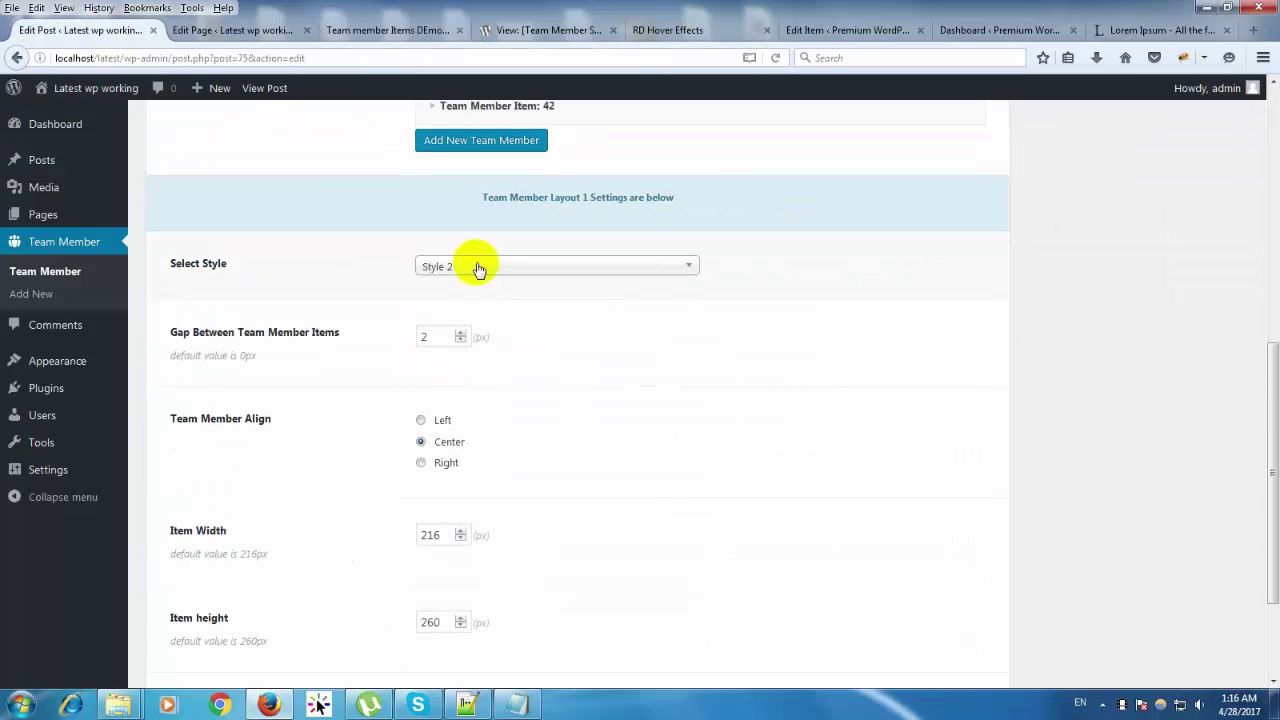
left_click(477, 266)
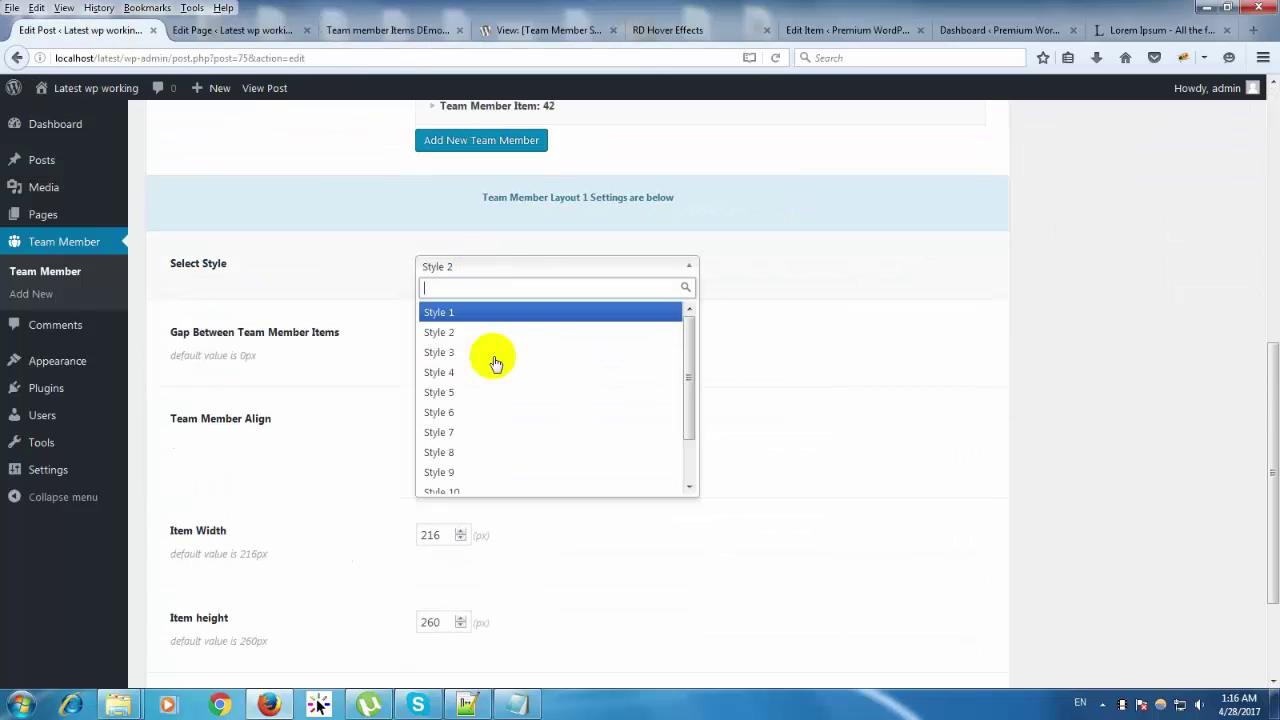
left_click(466, 416)
left_click(462, 270)
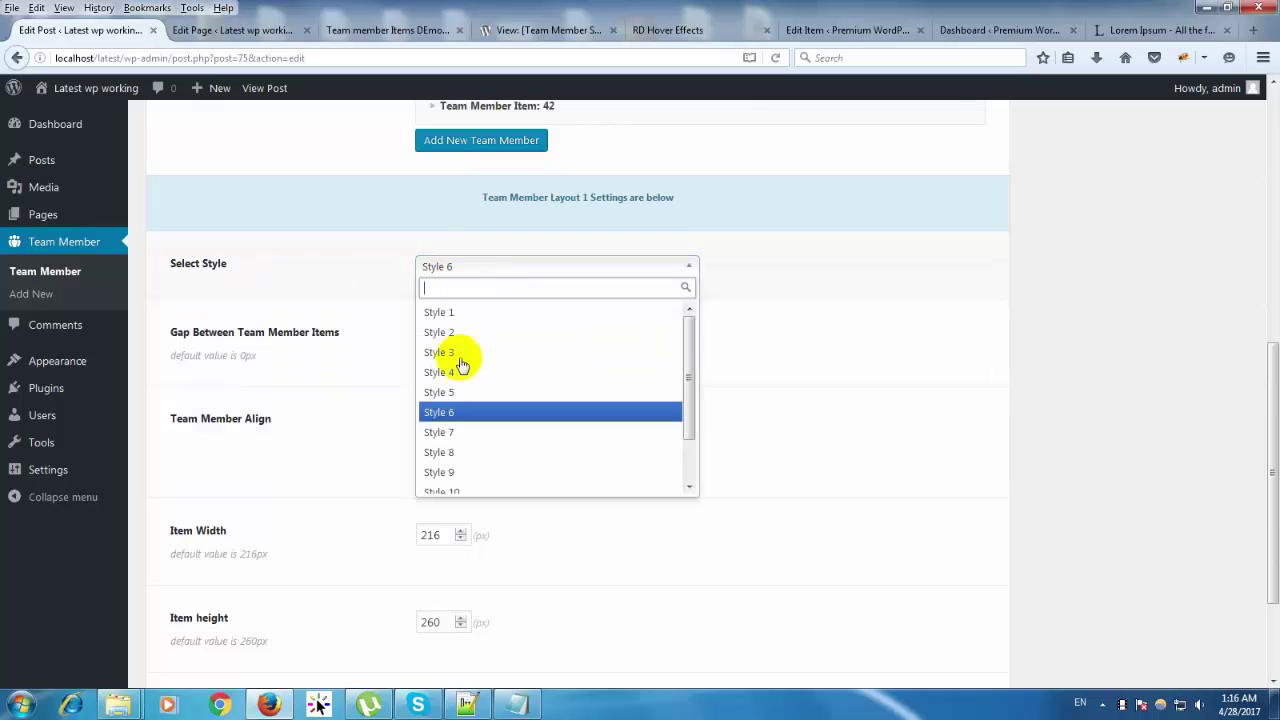
left_click(456, 430)
left_click(462, 270)
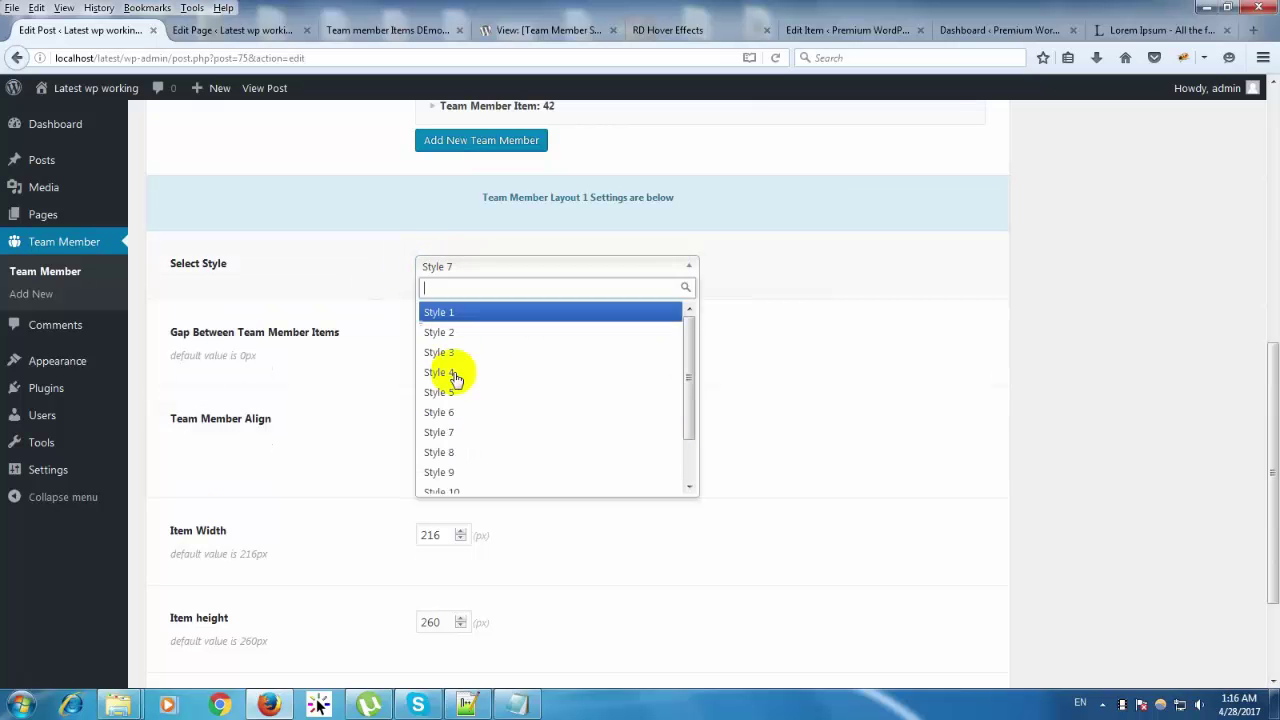
left_click(445, 411)
Step: Save the showcase with Style 6 and reload the demo page to inspect the member cards
scroll(1090, 415, "up", 4)
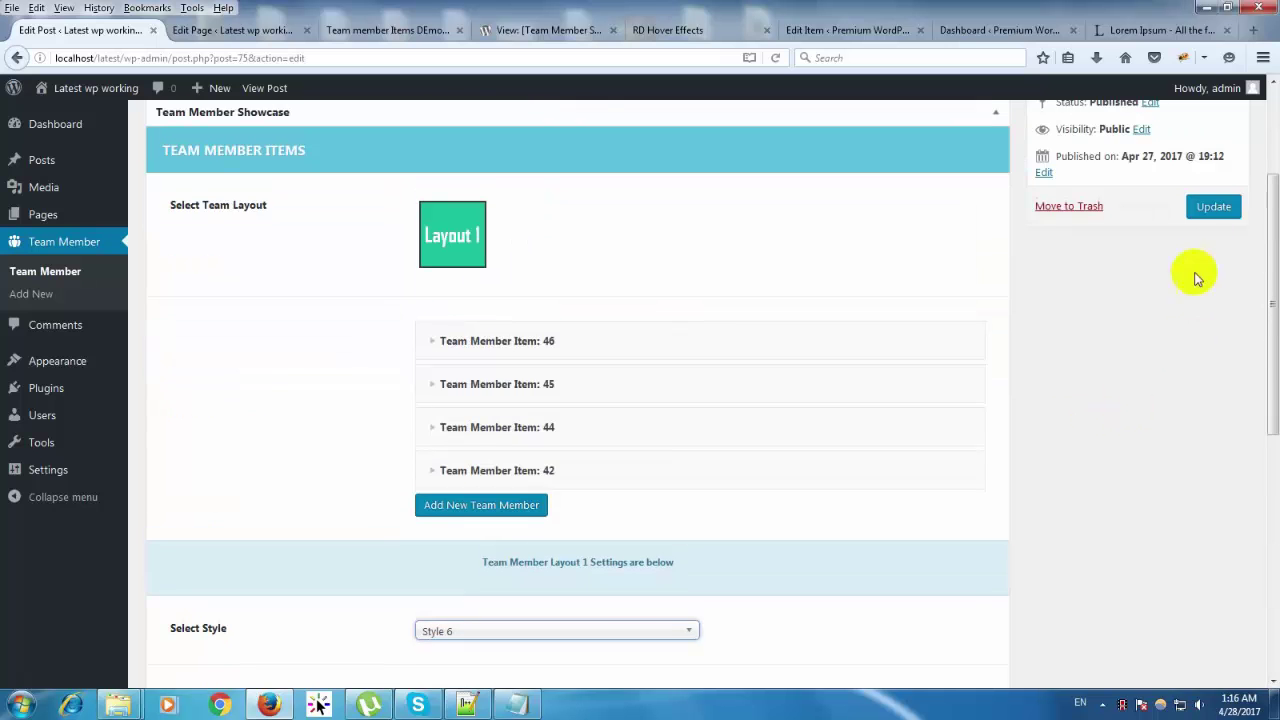
left_click(1200, 205)
left_click(380, 30)
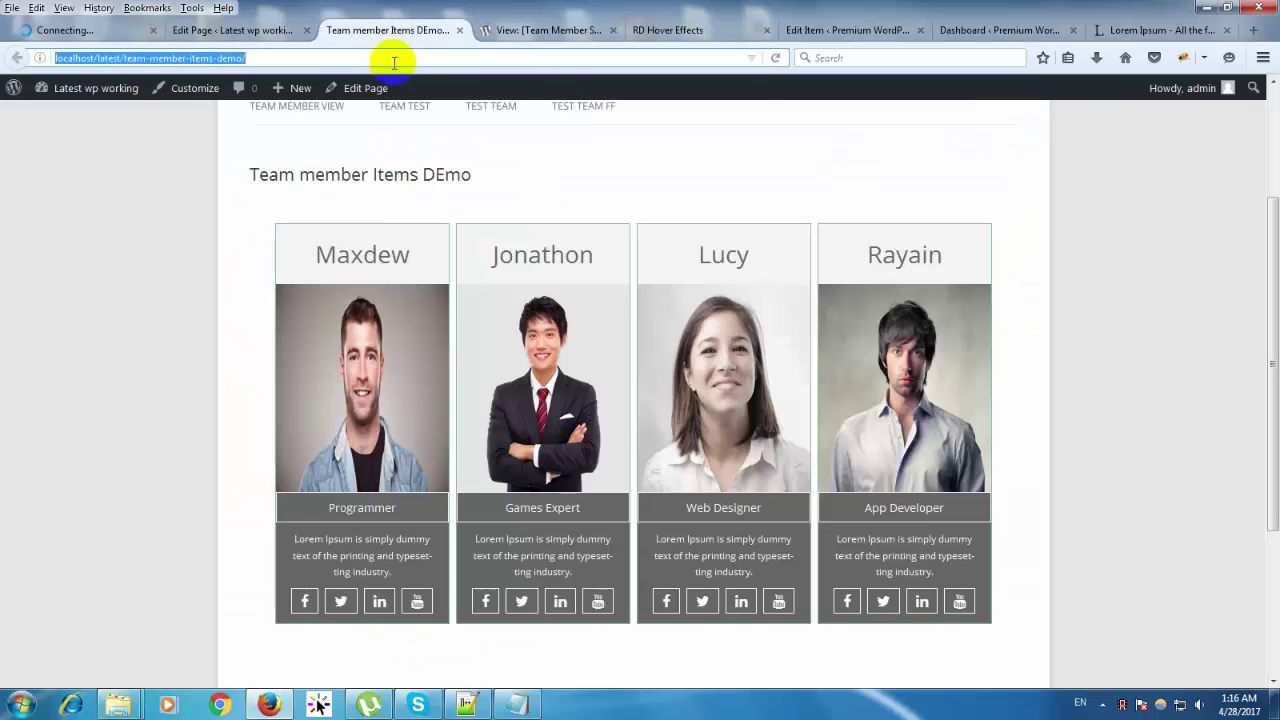
key("Return")
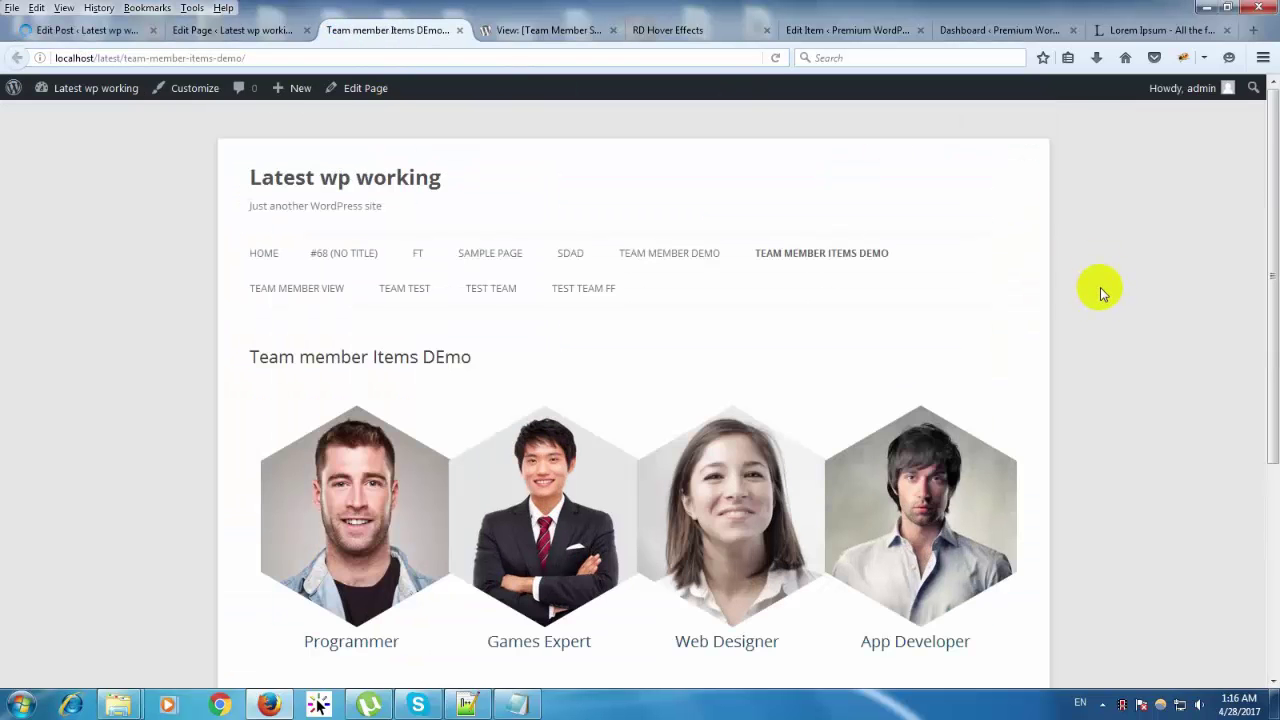
scroll(1099, 300, "down", 2)
scroll(916, 368, "down", 1)
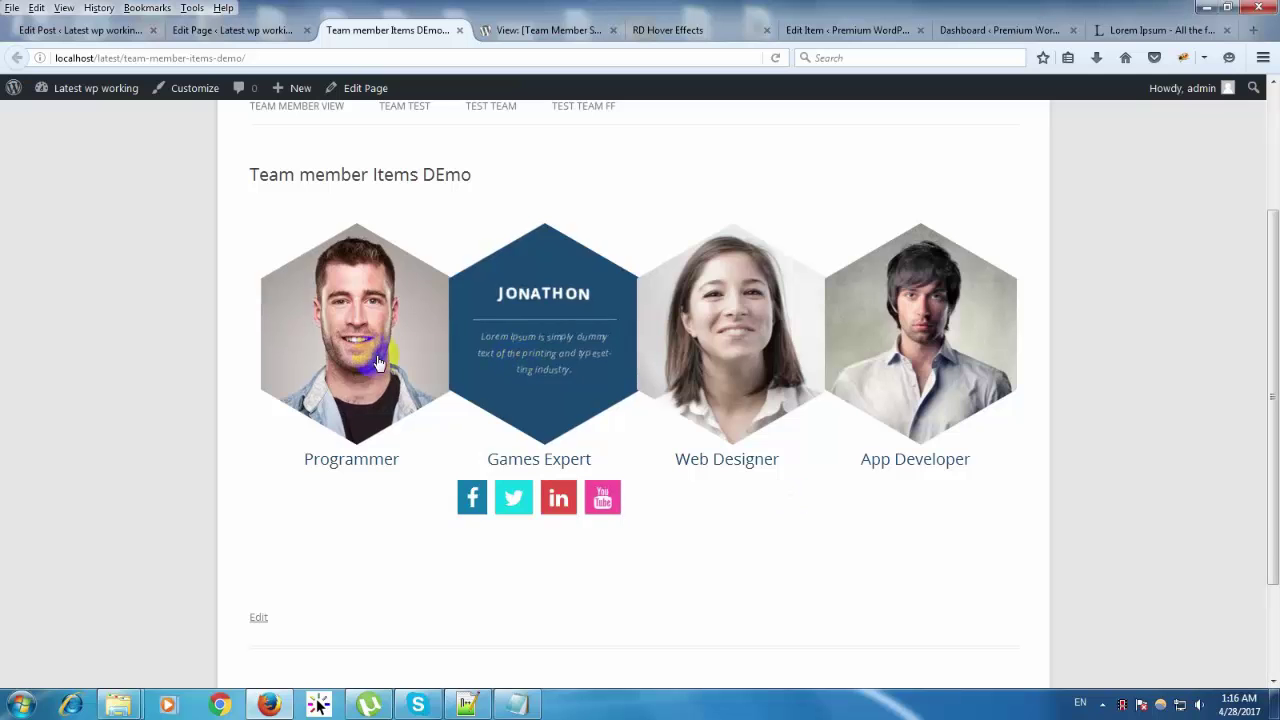
Step: Reopen the showcase editor and choose Style 8 as the team member style
left_click(243, 32)
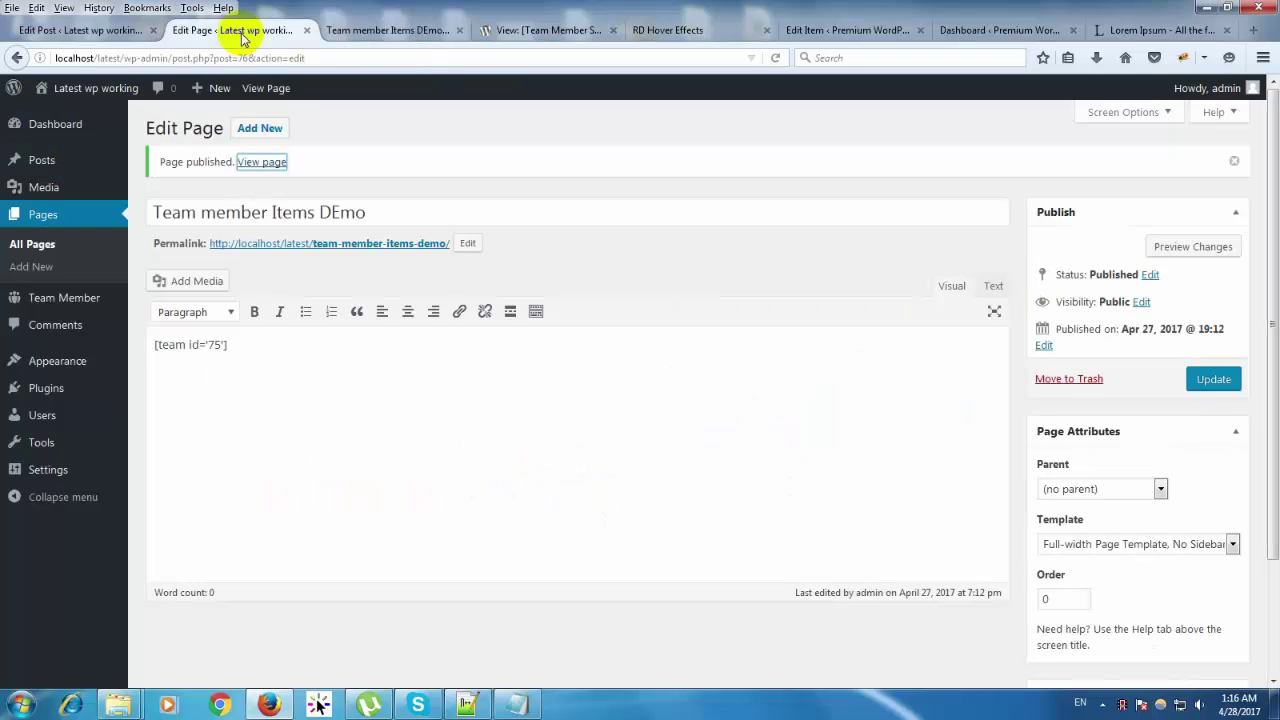
left_click(72, 32)
scroll(594, 446, "down", 8)
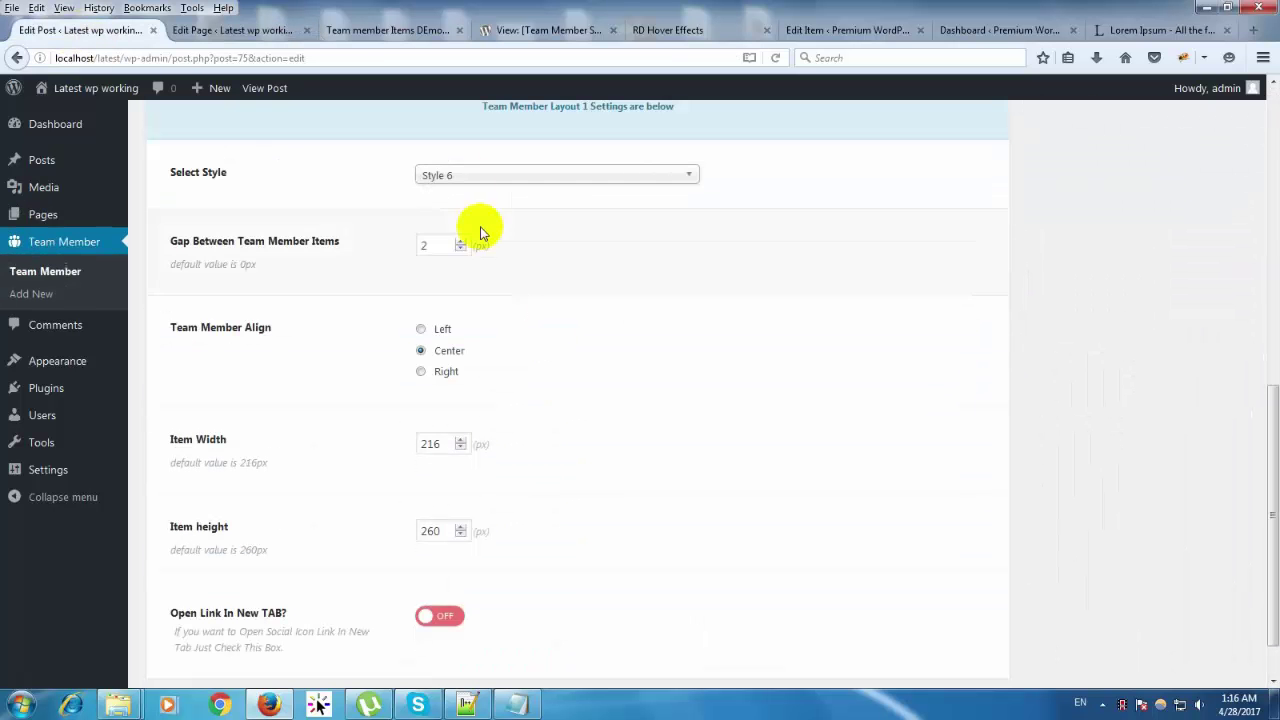
left_click(471, 187)
left_click(457, 360)
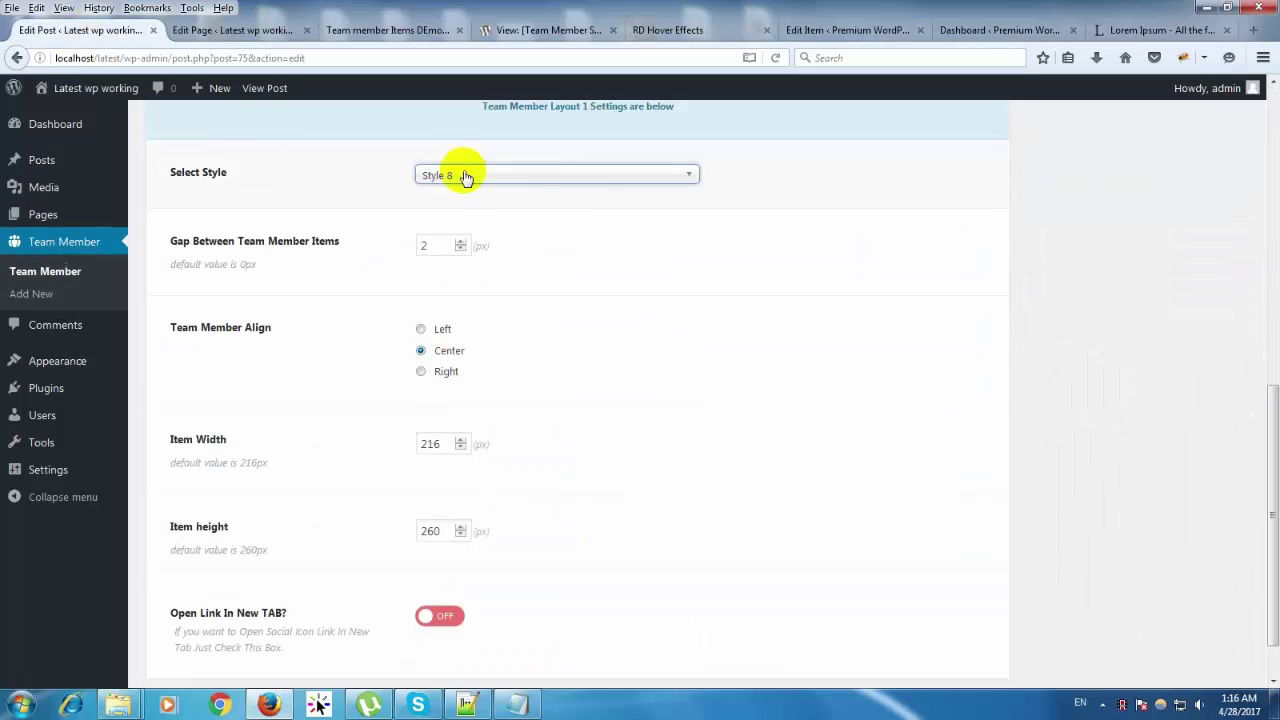